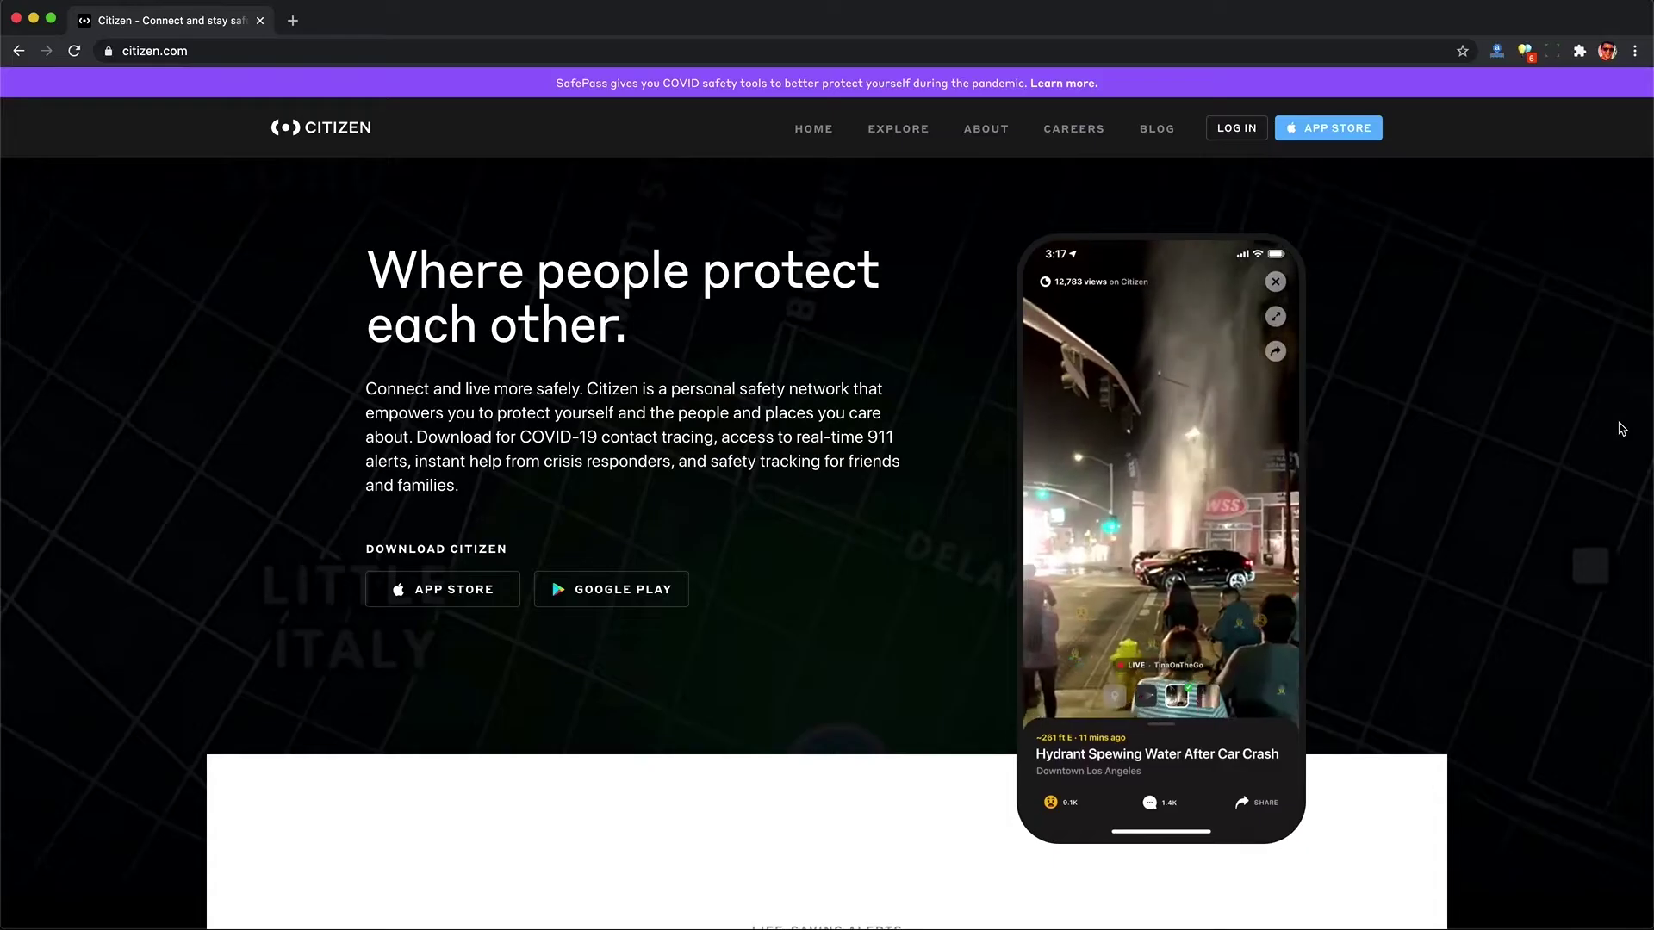
Scroll the citizen.com homepage down to its Protect your world footer.
{"action": "scroll", "coordinate": [1622, 428], "scroll_direction": "down", "scroll_amount": 3}
{"action": "scroll", "coordinate": [1621, 428], "scroll_direction": "down", "scroll_amount": 10}
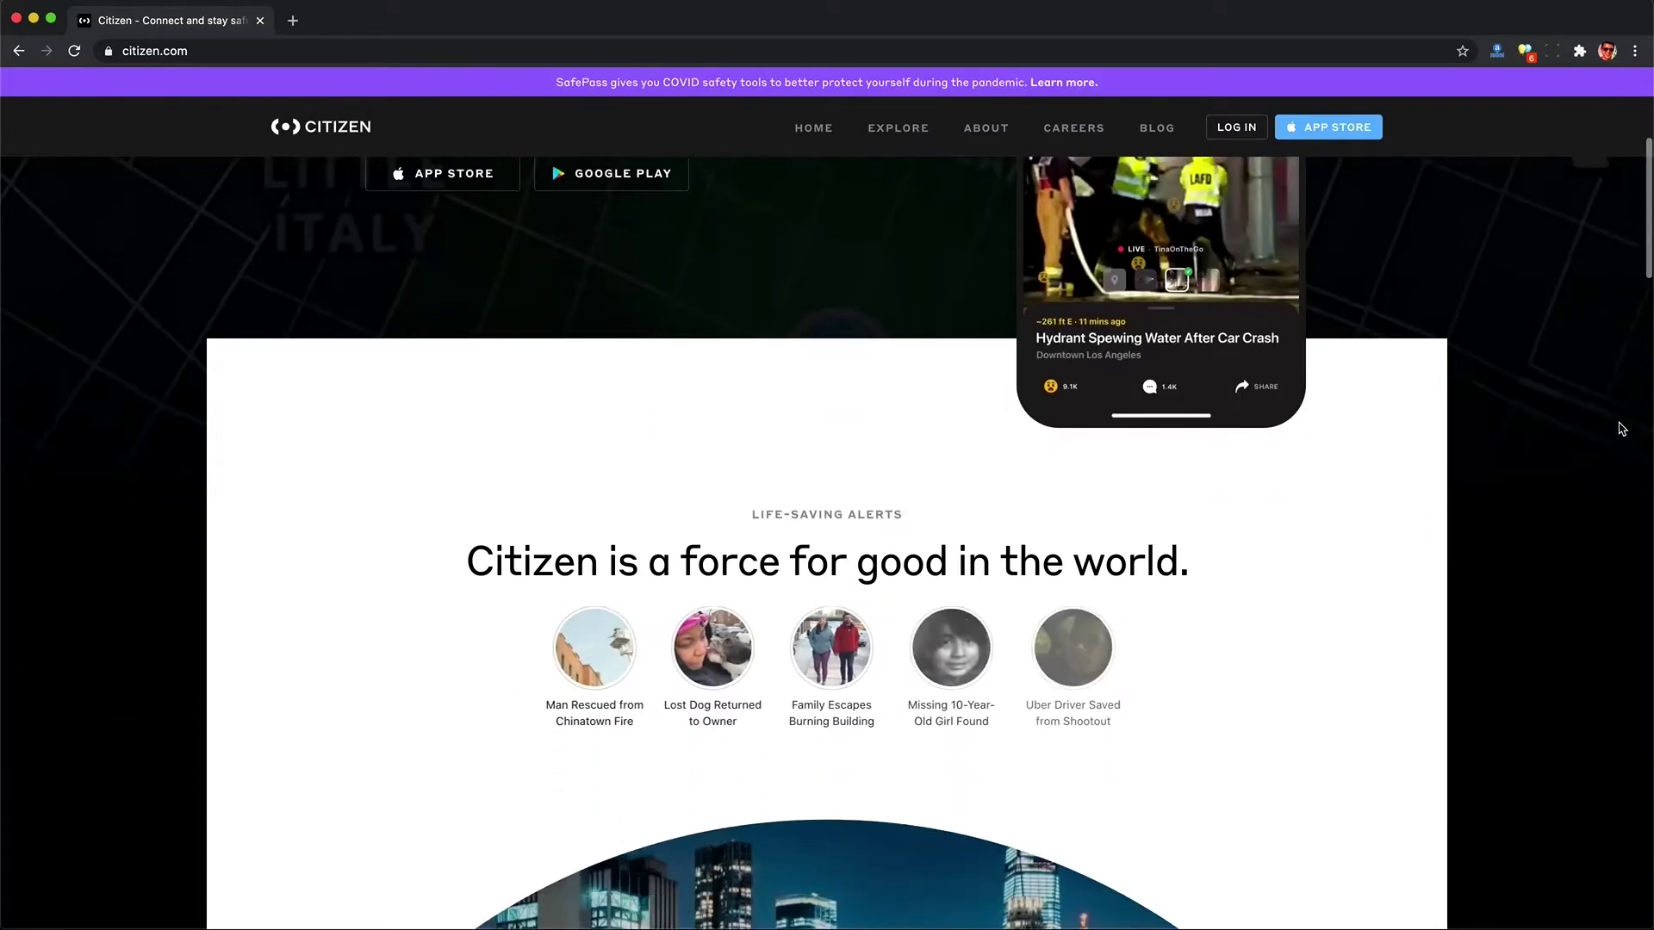
{"action": "scroll", "coordinate": [1621, 428], "scroll_direction": "down", "scroll_amount": 6}
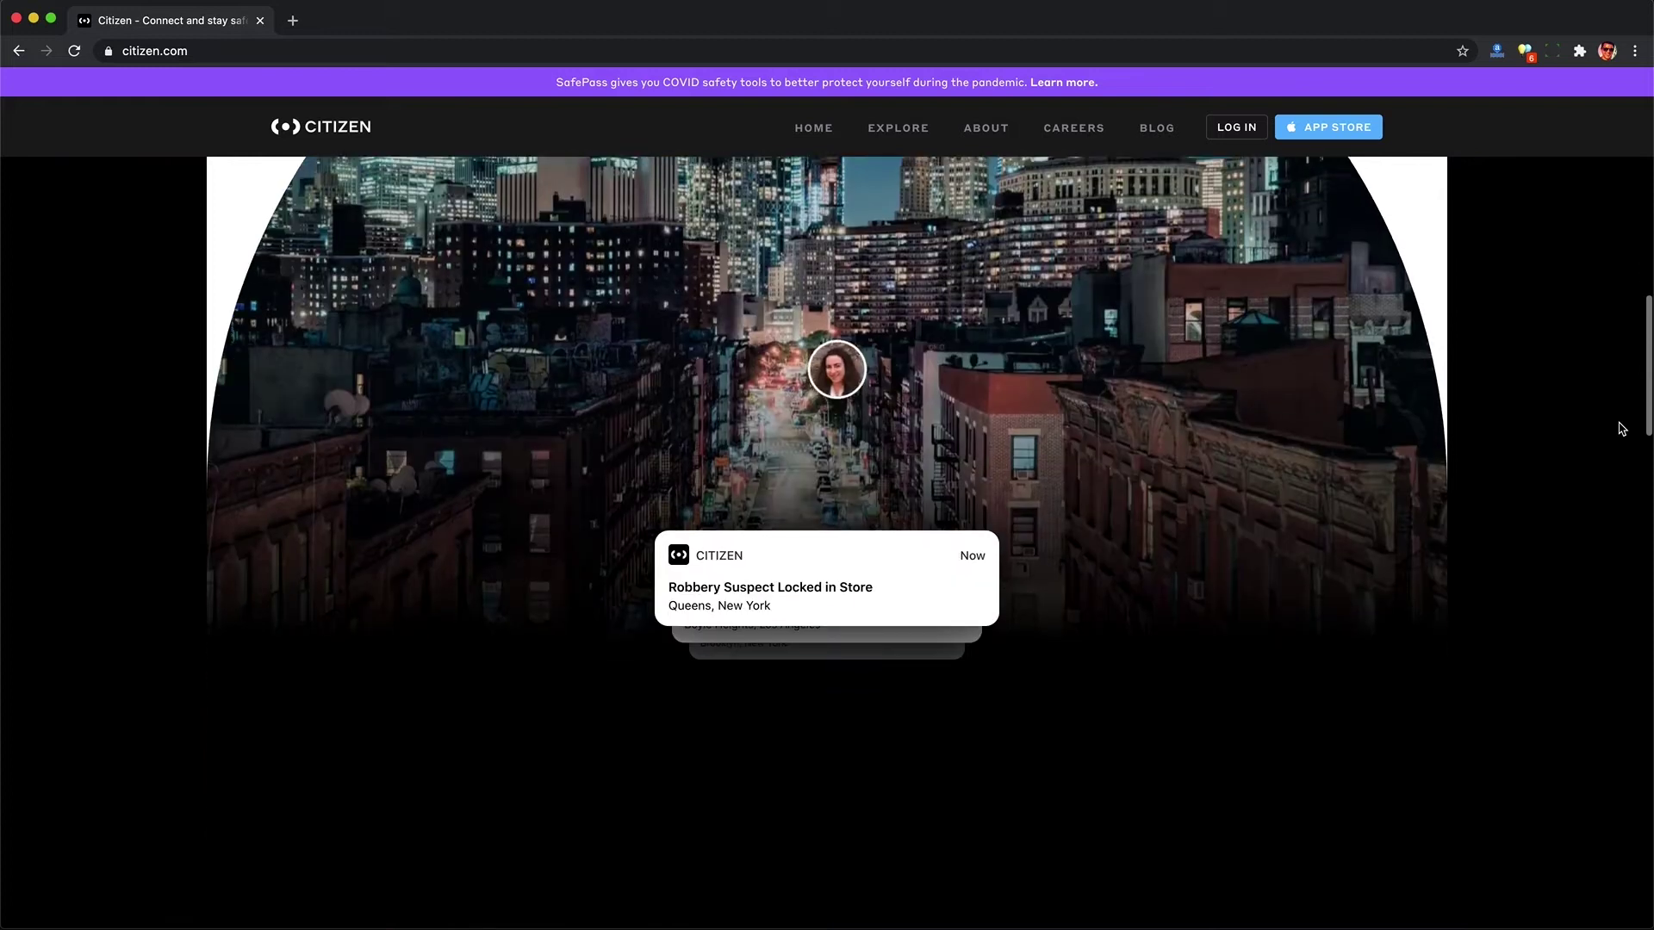
{"action": "scroll", "coordinate": [1622, 428], "scroll_direction": "down", "scroll_amount": 7}
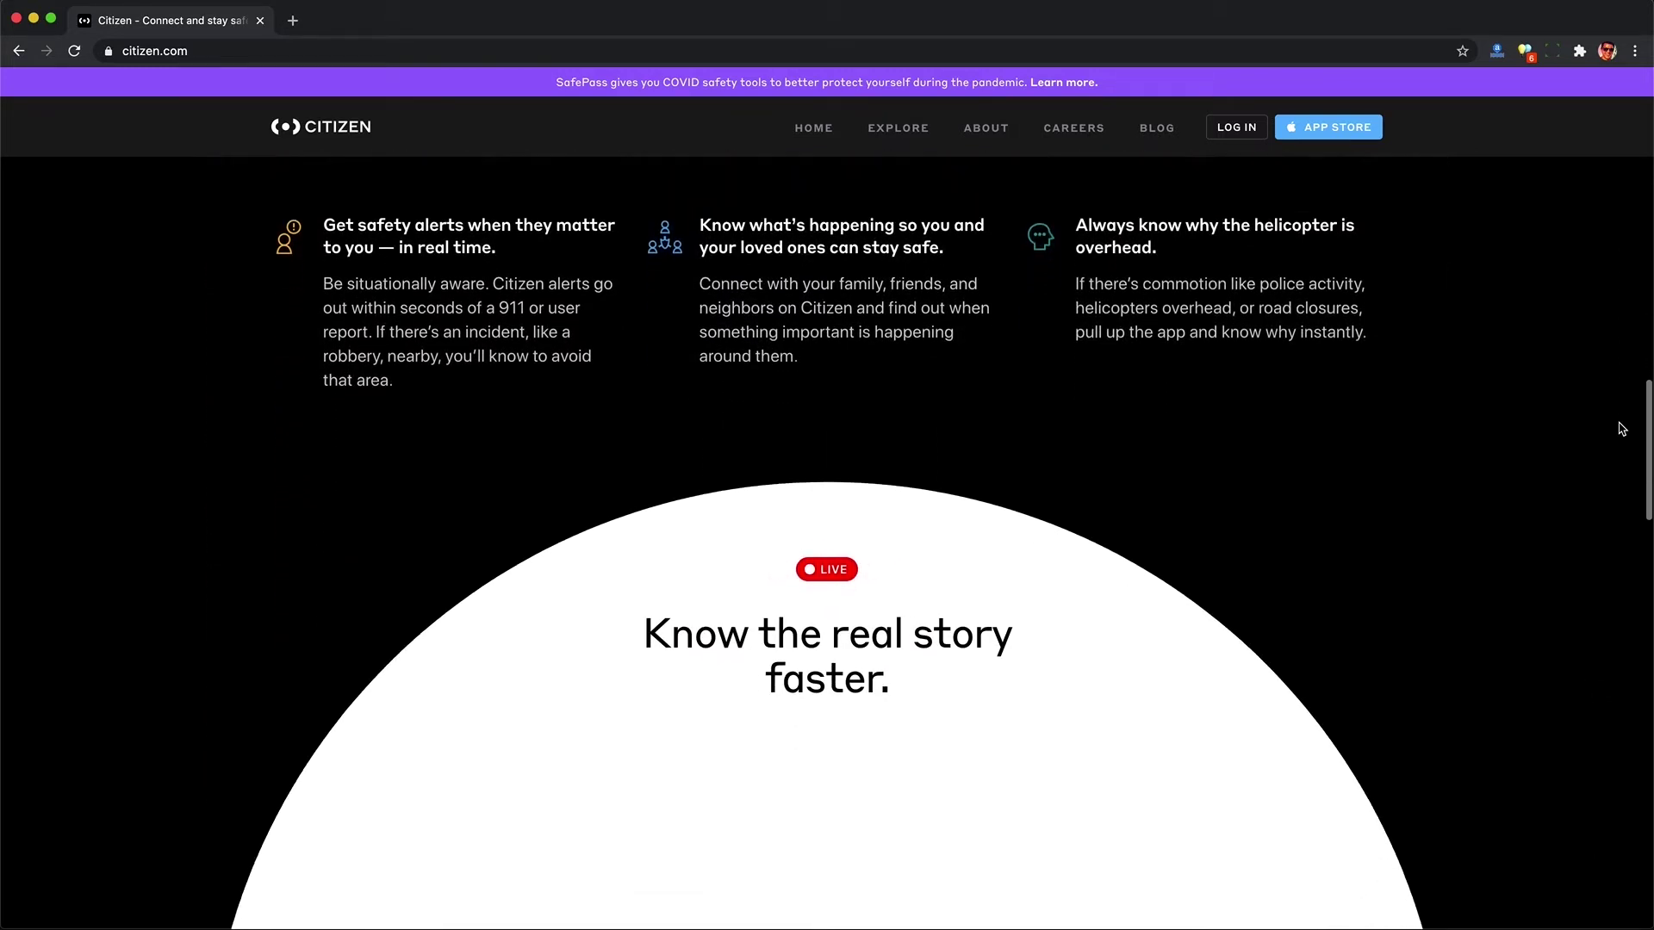
{"action": "scroll", "coordinate": [1622, 428], "scroll_direction": "down", "scroll_amount": 8}
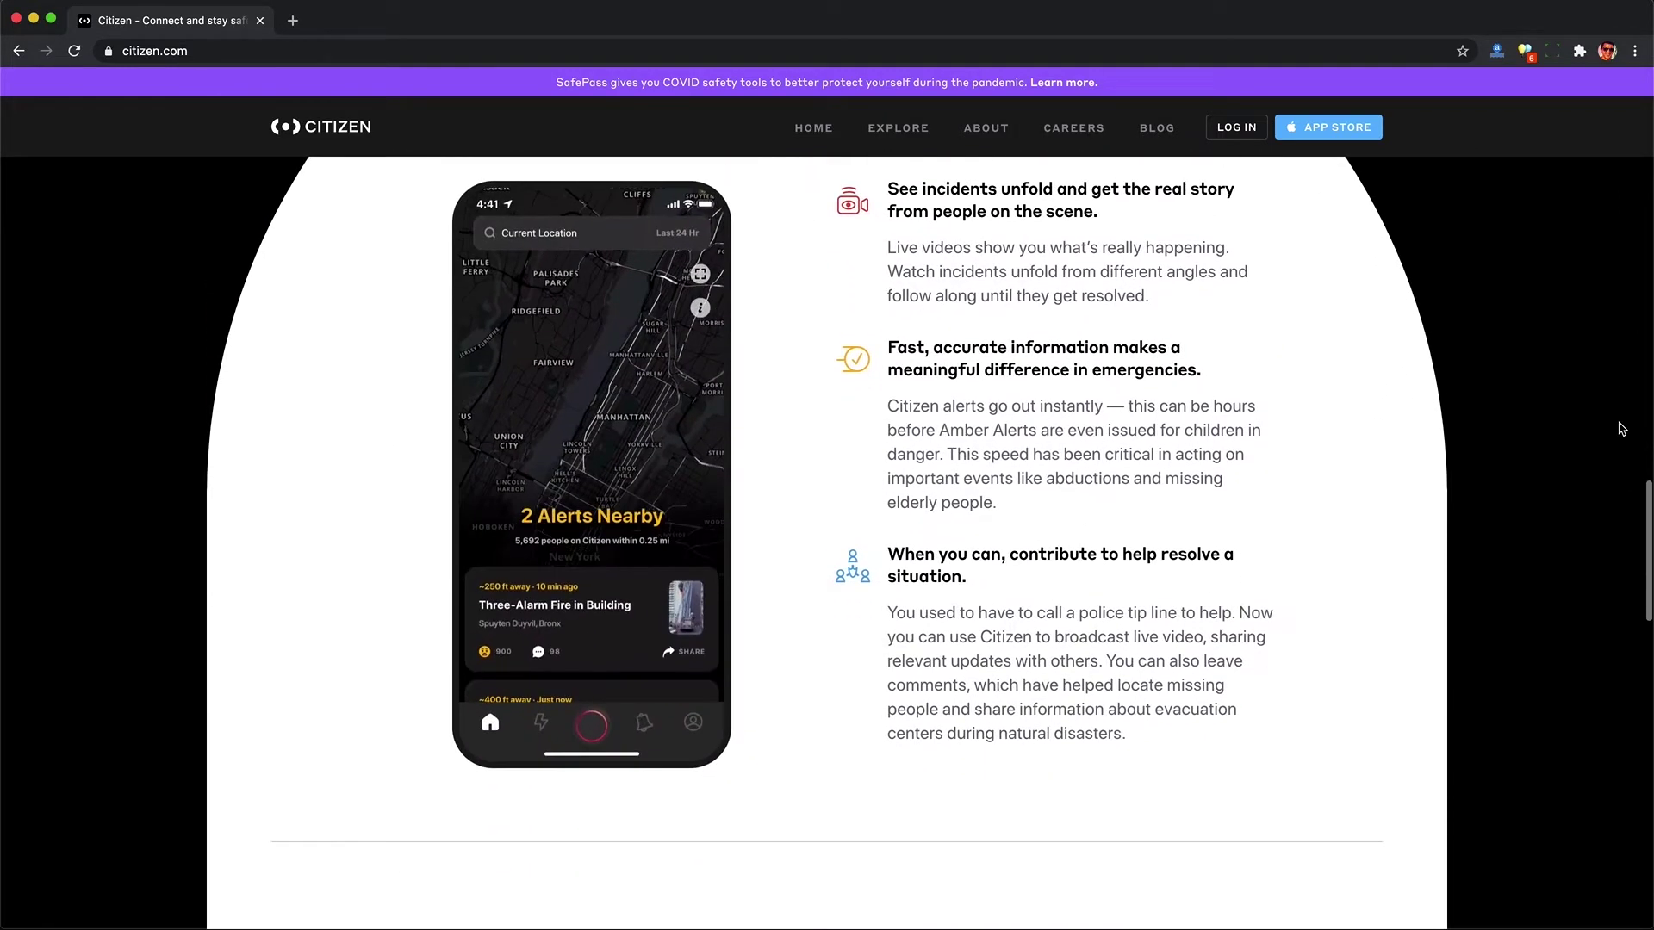
{"action": "scroll", "coordinate": [1622, 428], "scroll_direction": "down", "scroll_amount": 8}
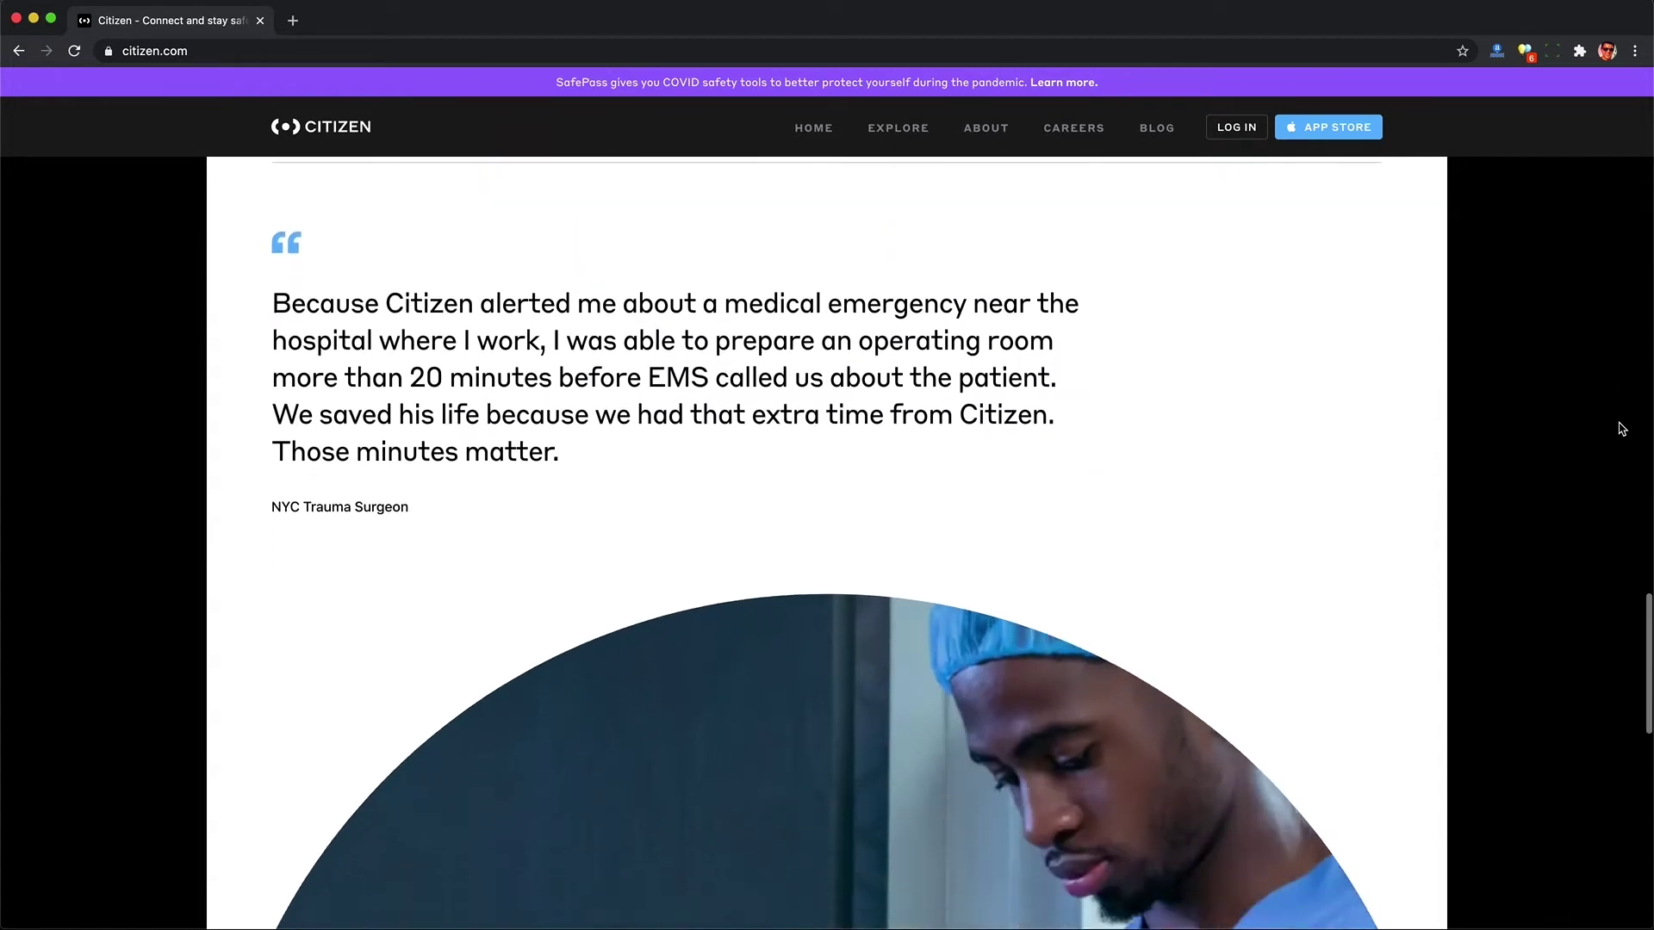
{"action": "scroll", "coordinate": [1621, 428], "scroll_direction": "down", "scroll_amount": 6}
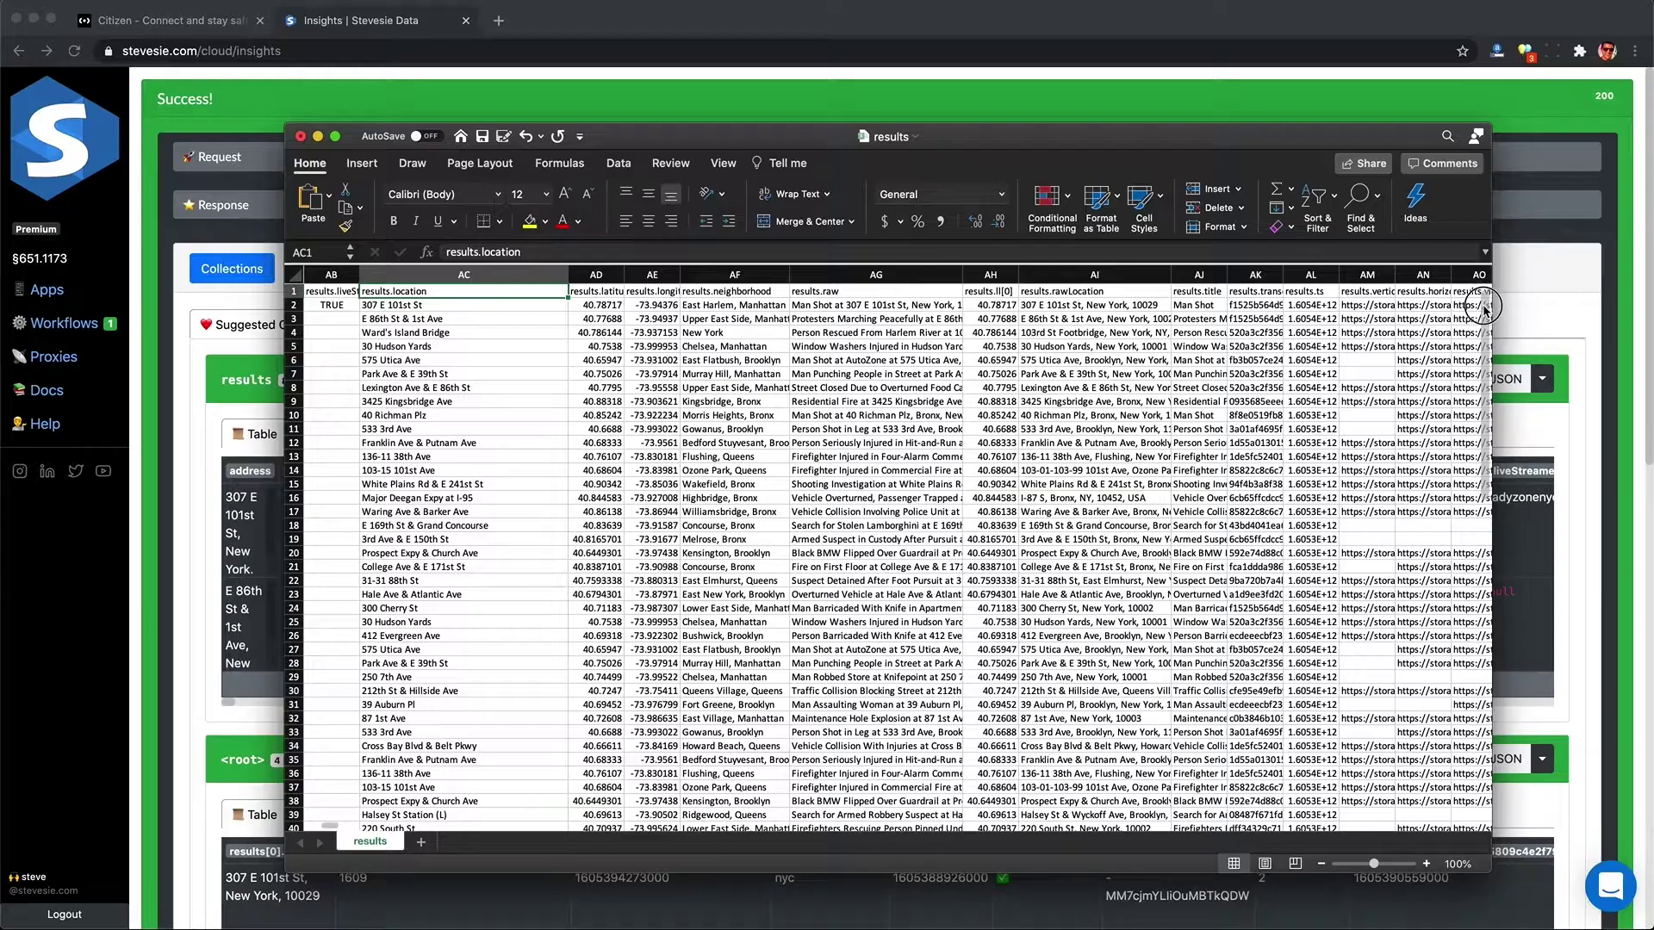
Scroll the Stevesie Data Insights page showing the New York incident address spreadsheet.
{"action": "scroll", "coordinate": [1480, 320], "scroll_direction": "down", "scroll_amount": 3}
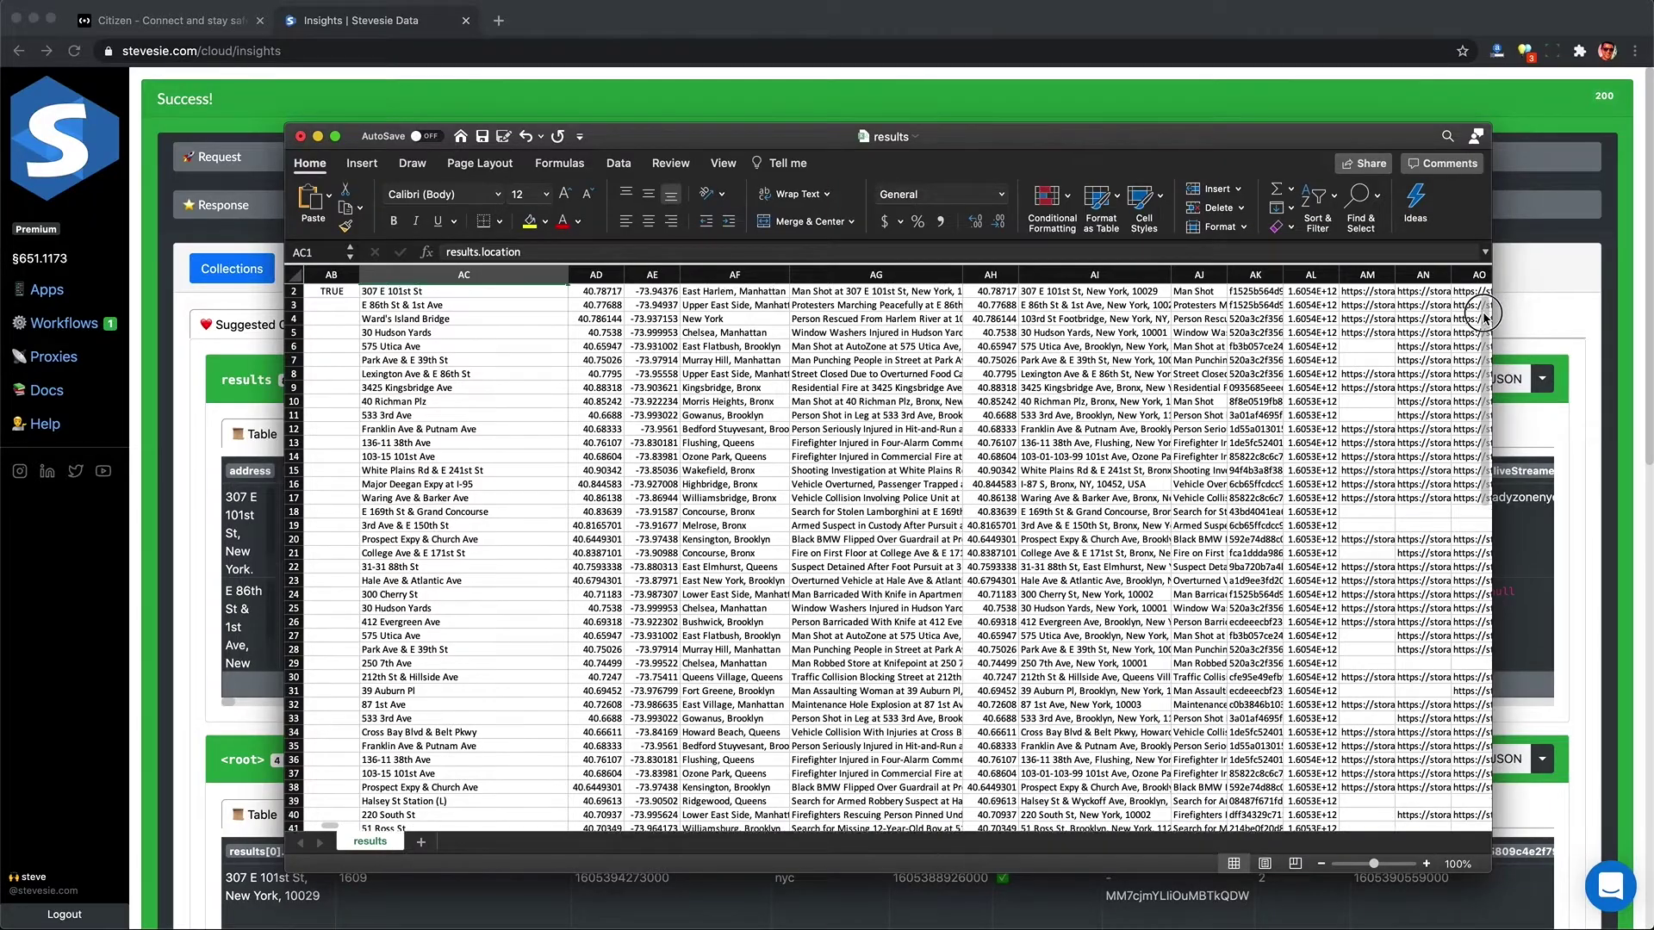
{"action": "scroll", "coordinate": [1483, 335], "scroll_direction": "down", "scroll_amount": 4}
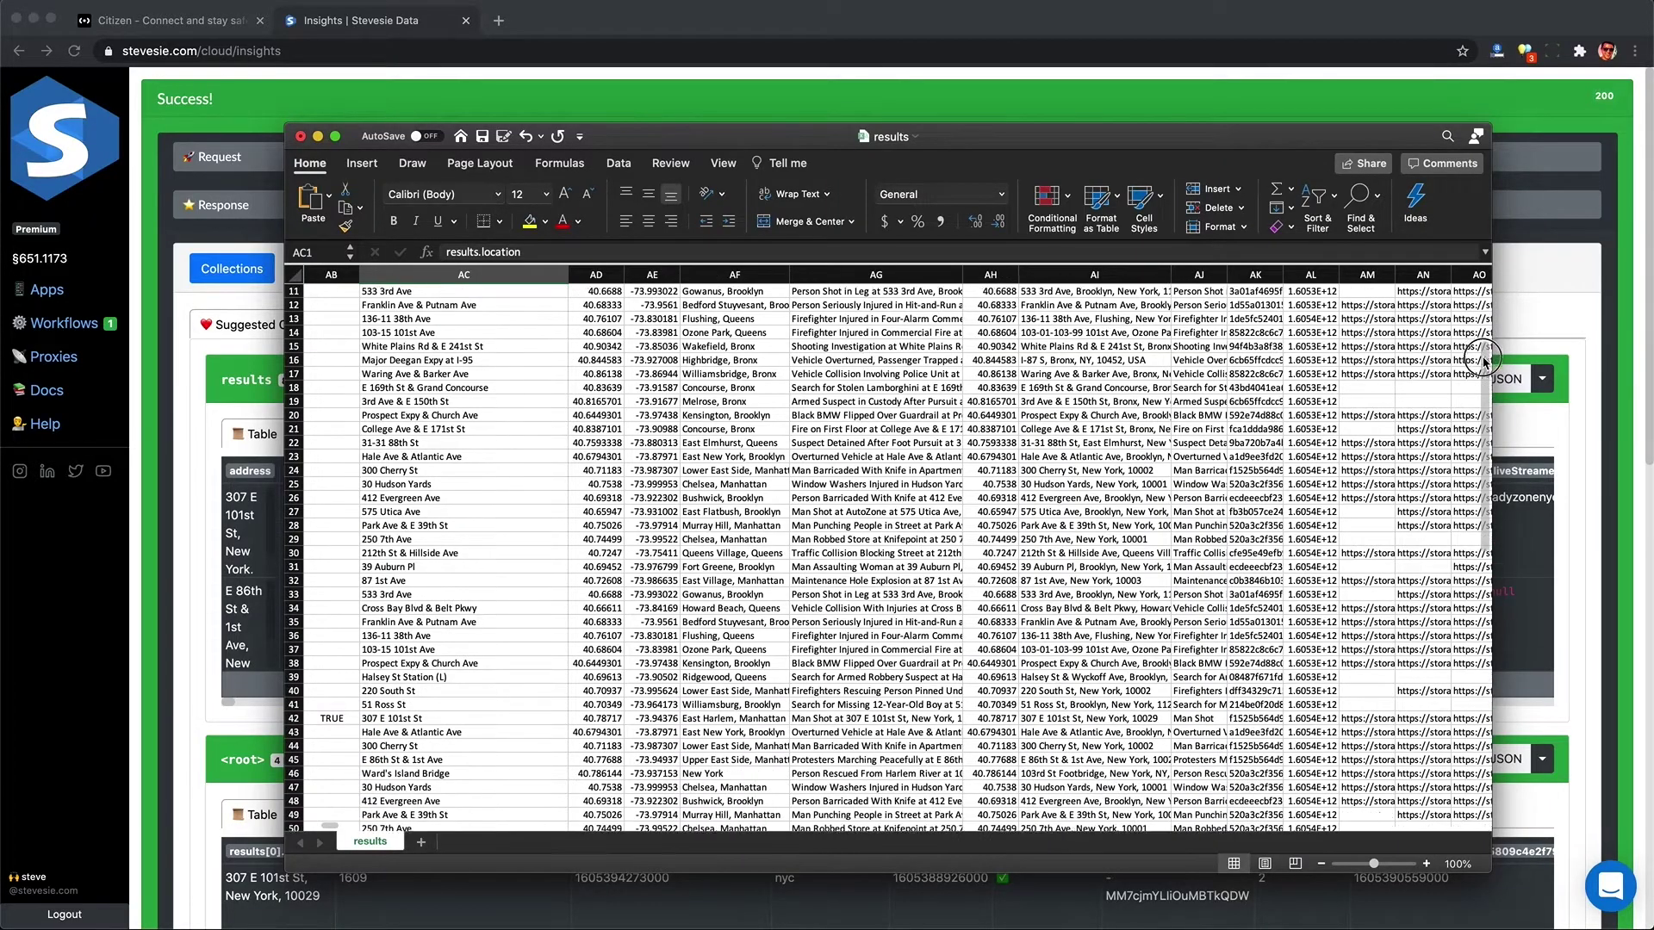
{"action": "scroll", "coordinate": [1483, 377], "scroll_direction": "down", "scroll_amount": 6}
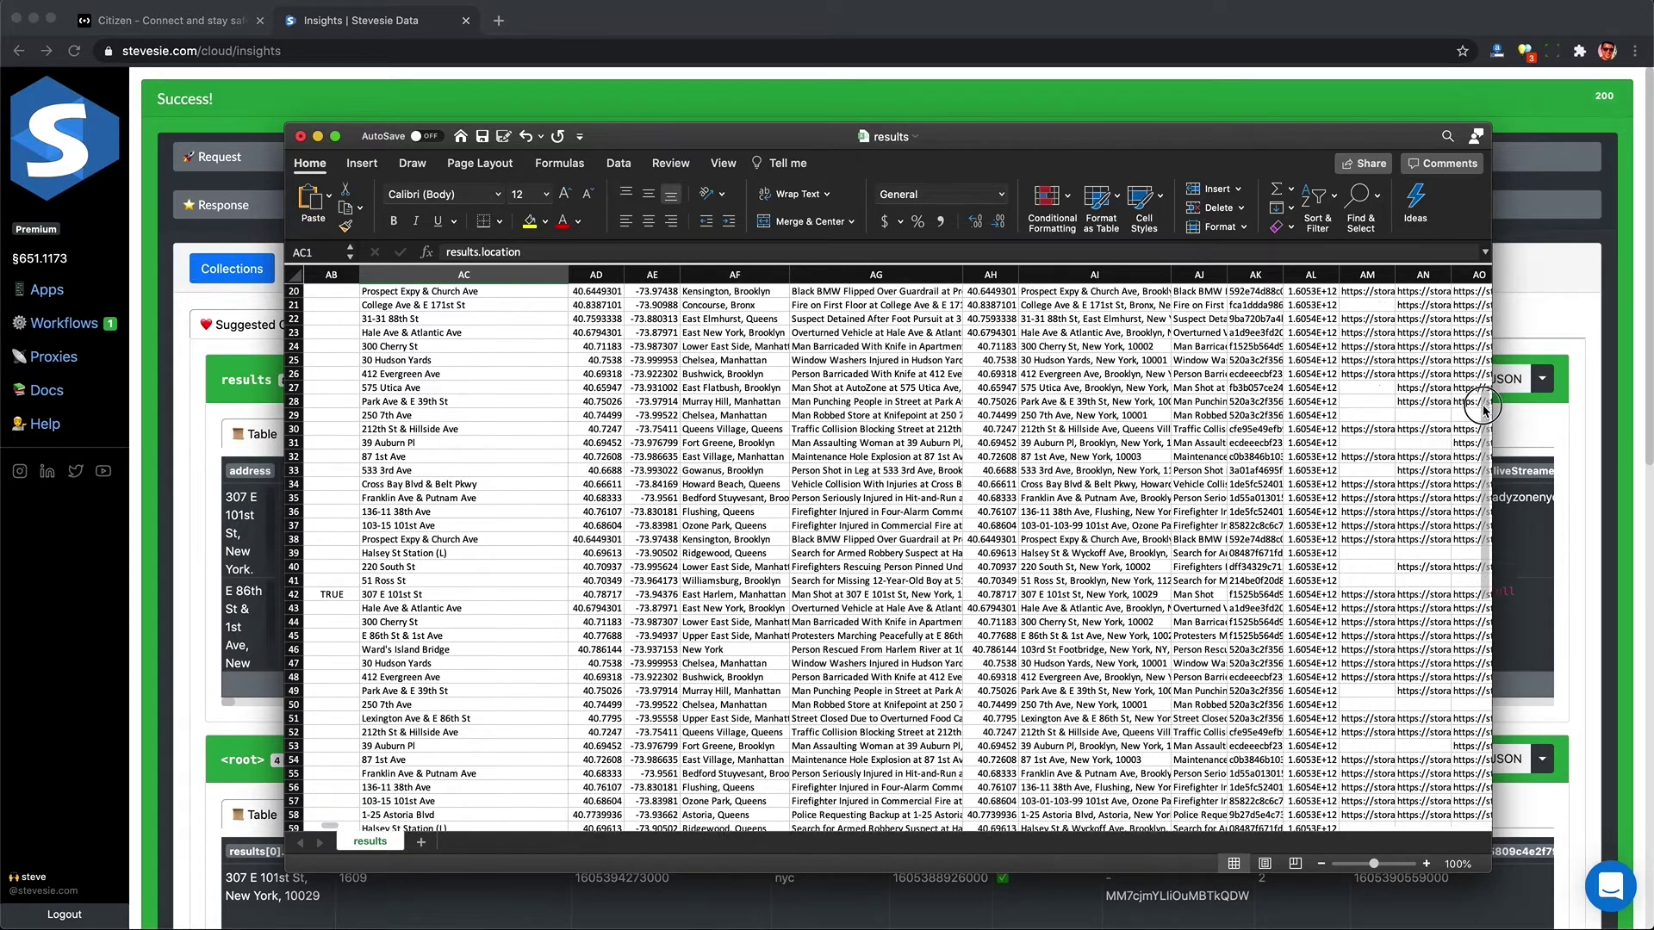
{"action": "scroll", "coordinate": [1483, 448], "scroll_direction": "down", "scroll_amount": 5}
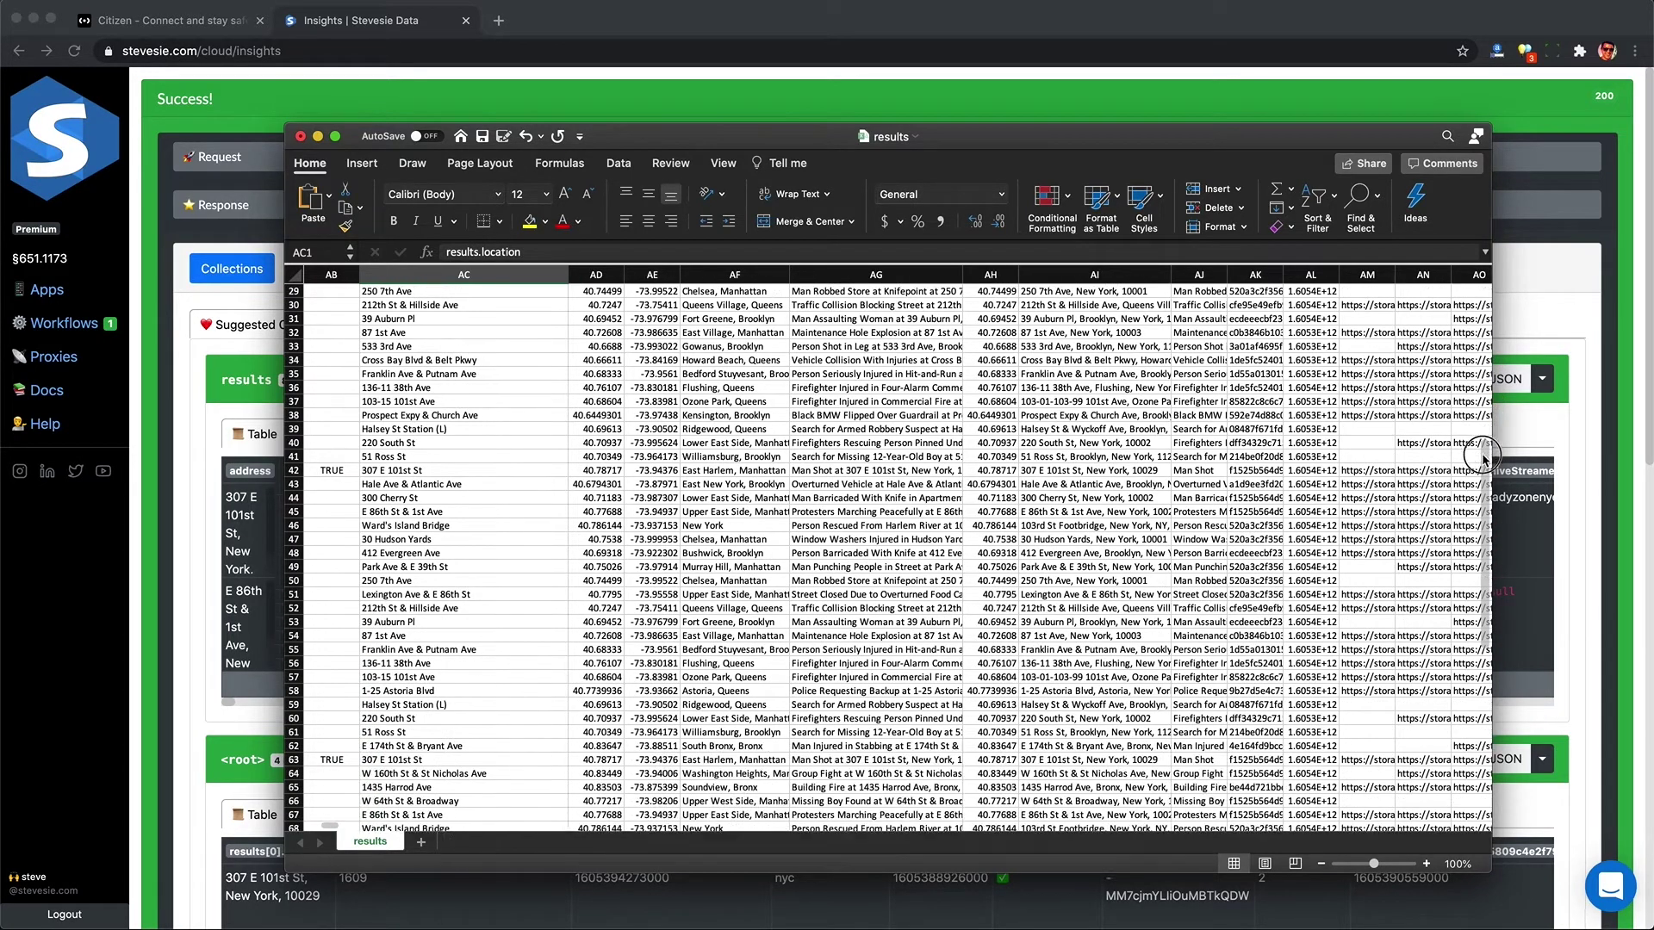
{"action": "scroll", "coordinate": [1483, 487], "scroll_direction": "down", "scroll_amount": 3}
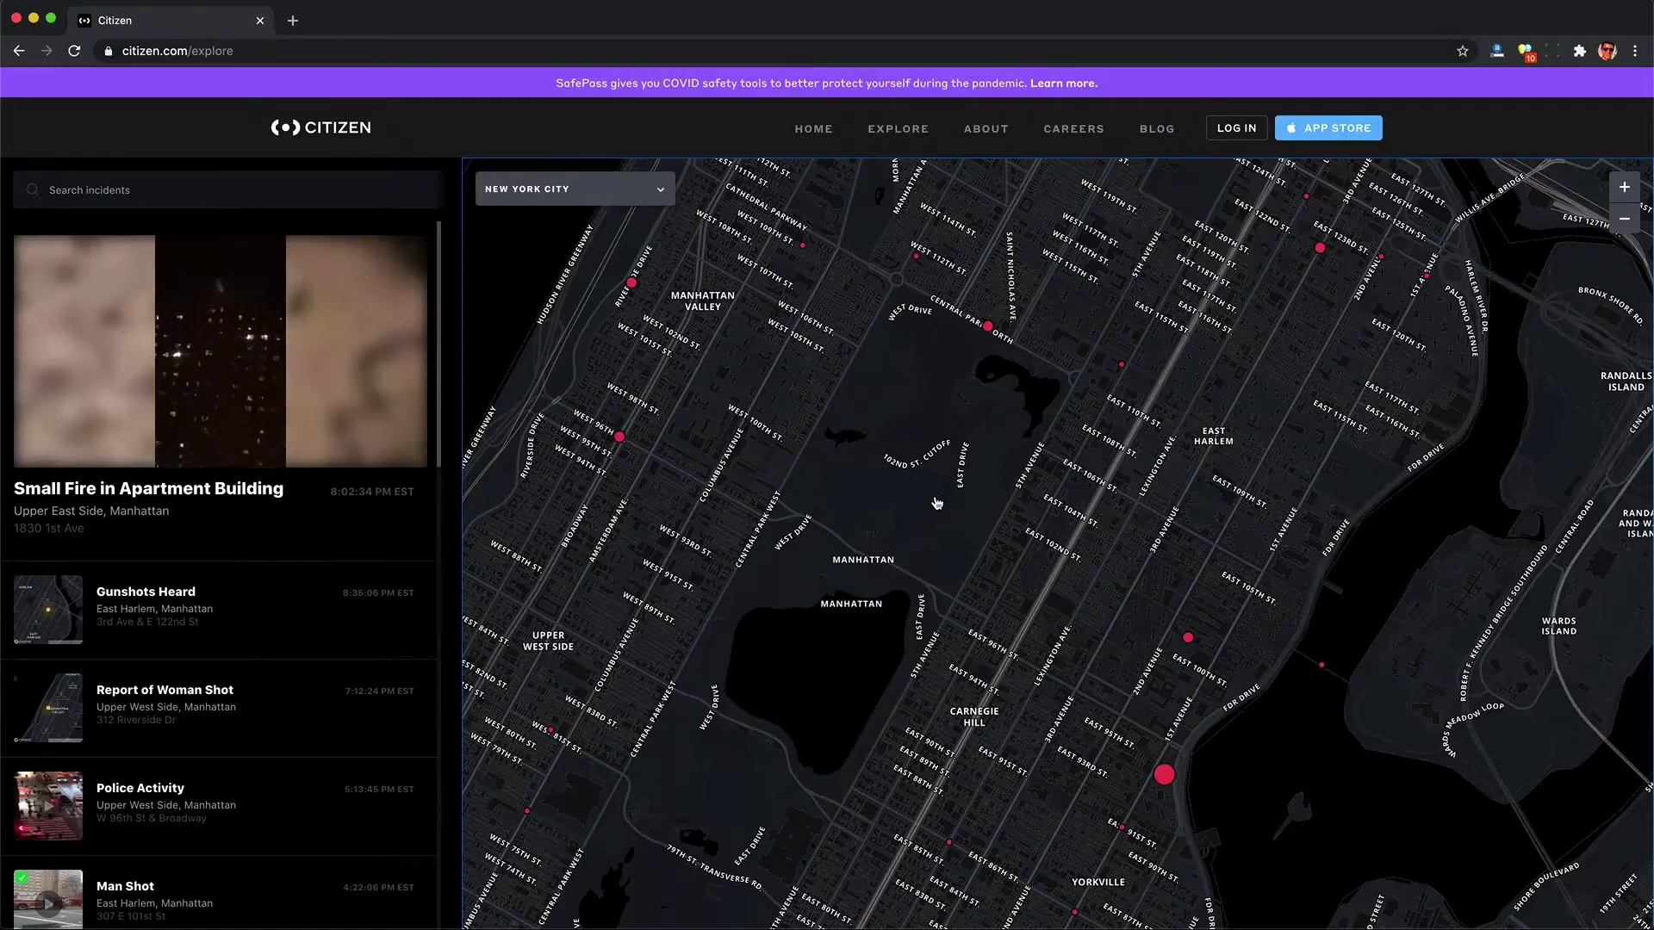
Pan the Citizen incident map from the Upper East Side through Midtown to Union Square.
{"action": "mouse_move", "coordinate": [942, 491]}
{"action": "left_mouse_down"}
{"action": "mouse_move", "coordinate": [1045, 417]}
{"action": "mouse_move", "coordinate": [932, 678]}
{"action": "mouse_move", "coordinate": [1022, 540]}
{"action": "left_mouse_up"}
{"action": "left_click_drag", "start_coordinate": [913, 740], "coordinate": [1000, 528]}
{"action": "mouse_move", "coordinate": [883, 732]}
{"action": "left_mouse_down"}
{"action": "mouse_move", "coordinate": [988, 576]}
{"action": "mouse_move", "coordinate": [1021, 577]}
{"action": "left_mouse_up"}
{"action": "mouse_move", "coordinate": [947, 732]}
{"action": "left_mouse_down"}
{"action": "mouse_move", "coordinate": [942, 580]}
{"action": "mouse_move", "coordinate": [960, 566]}
{"action": "mouse_move", "coordinate": [930, 580]}
{"action": "mouse_move", "coordinate": [896, 657]}
{"action": "mouse_move", "coordinate": [971, 499]}
{"action": "mouse_move", "coordinate": [932, 563]}
{"action": "left_mouse_up"}
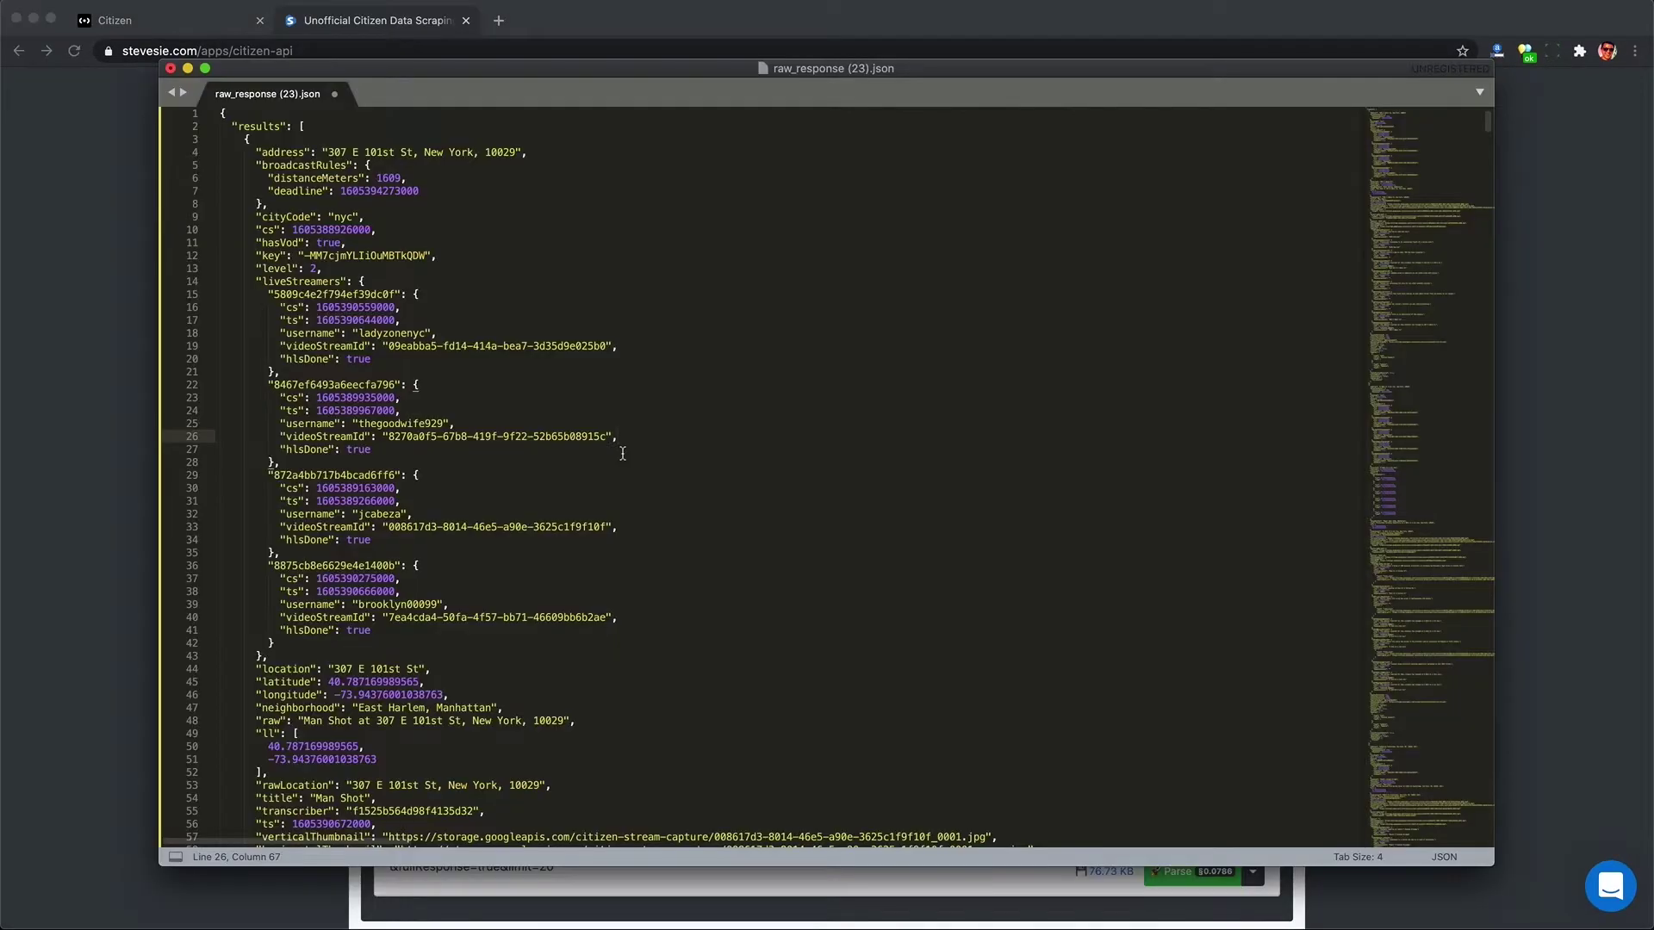
{"action": "scroll", "coordinate": [622, 453], "scroll_direction": "down", "scroll_amount": 20}
{"action": "scroll", "coordinate": [622, 453], "scroll_direction": "down", "scroll_amount": 9}
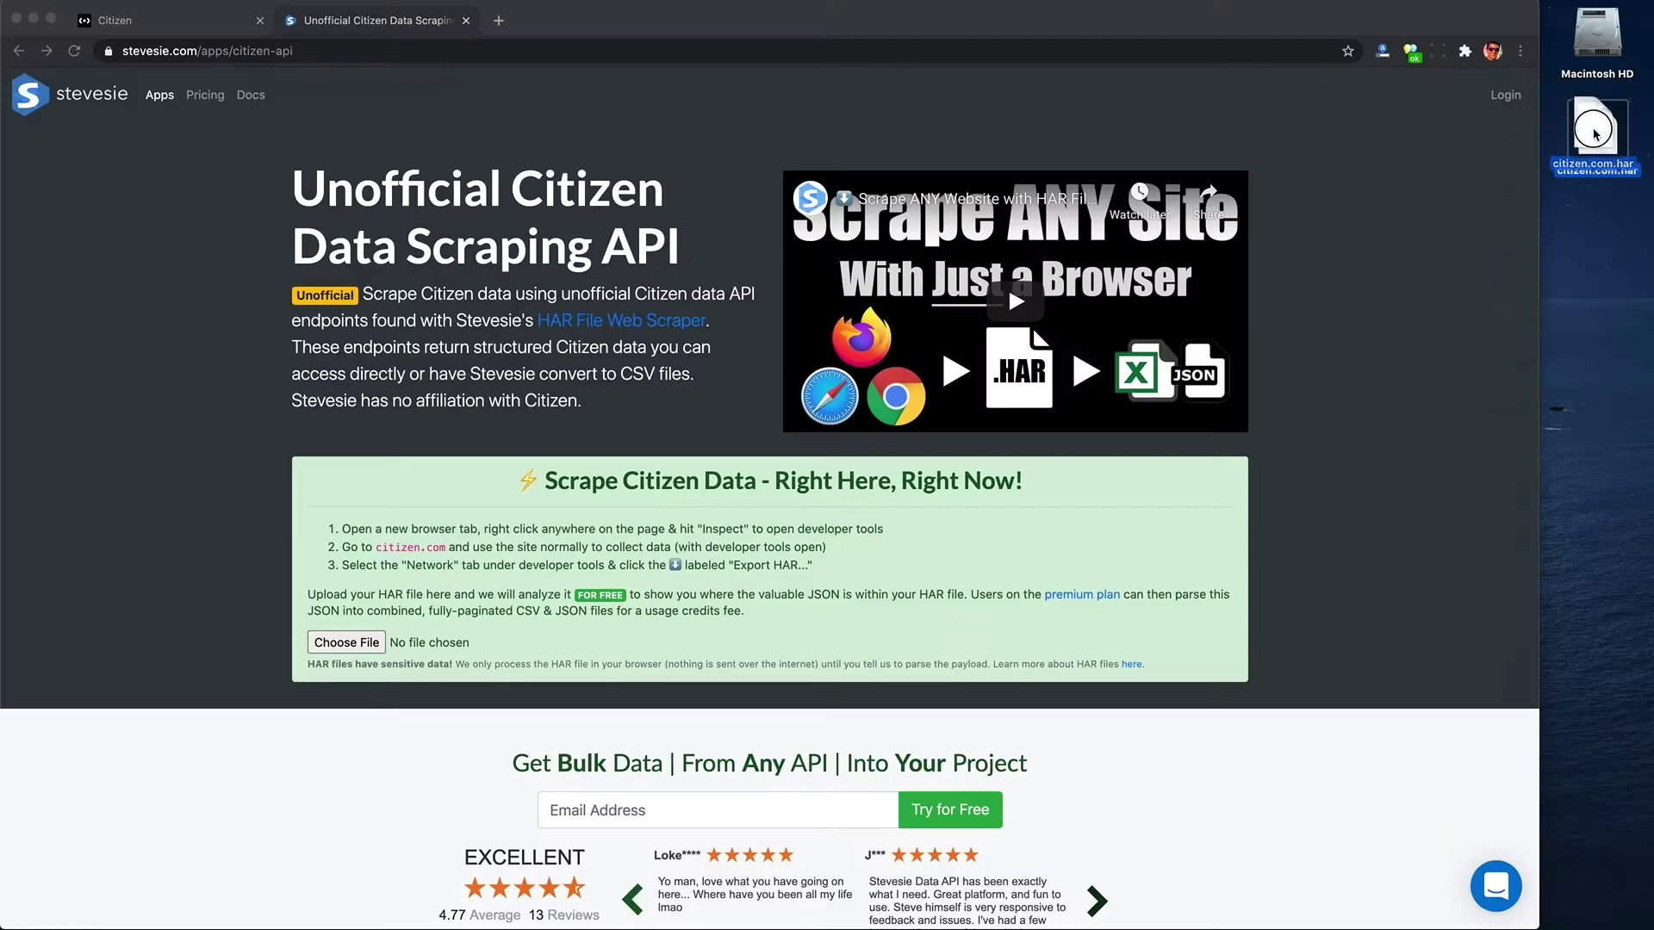
Drop citizen.com.har from the desktop onto the Stevesie HAR analyzer page.
{"action": "left_click_drag", "start_coordinate": [1595, 133], "coordinate": [1503, 119]}
{"action": "left_click_drag", "start_coordinate": [1324, 191], "coordinate": [1324, 194]}
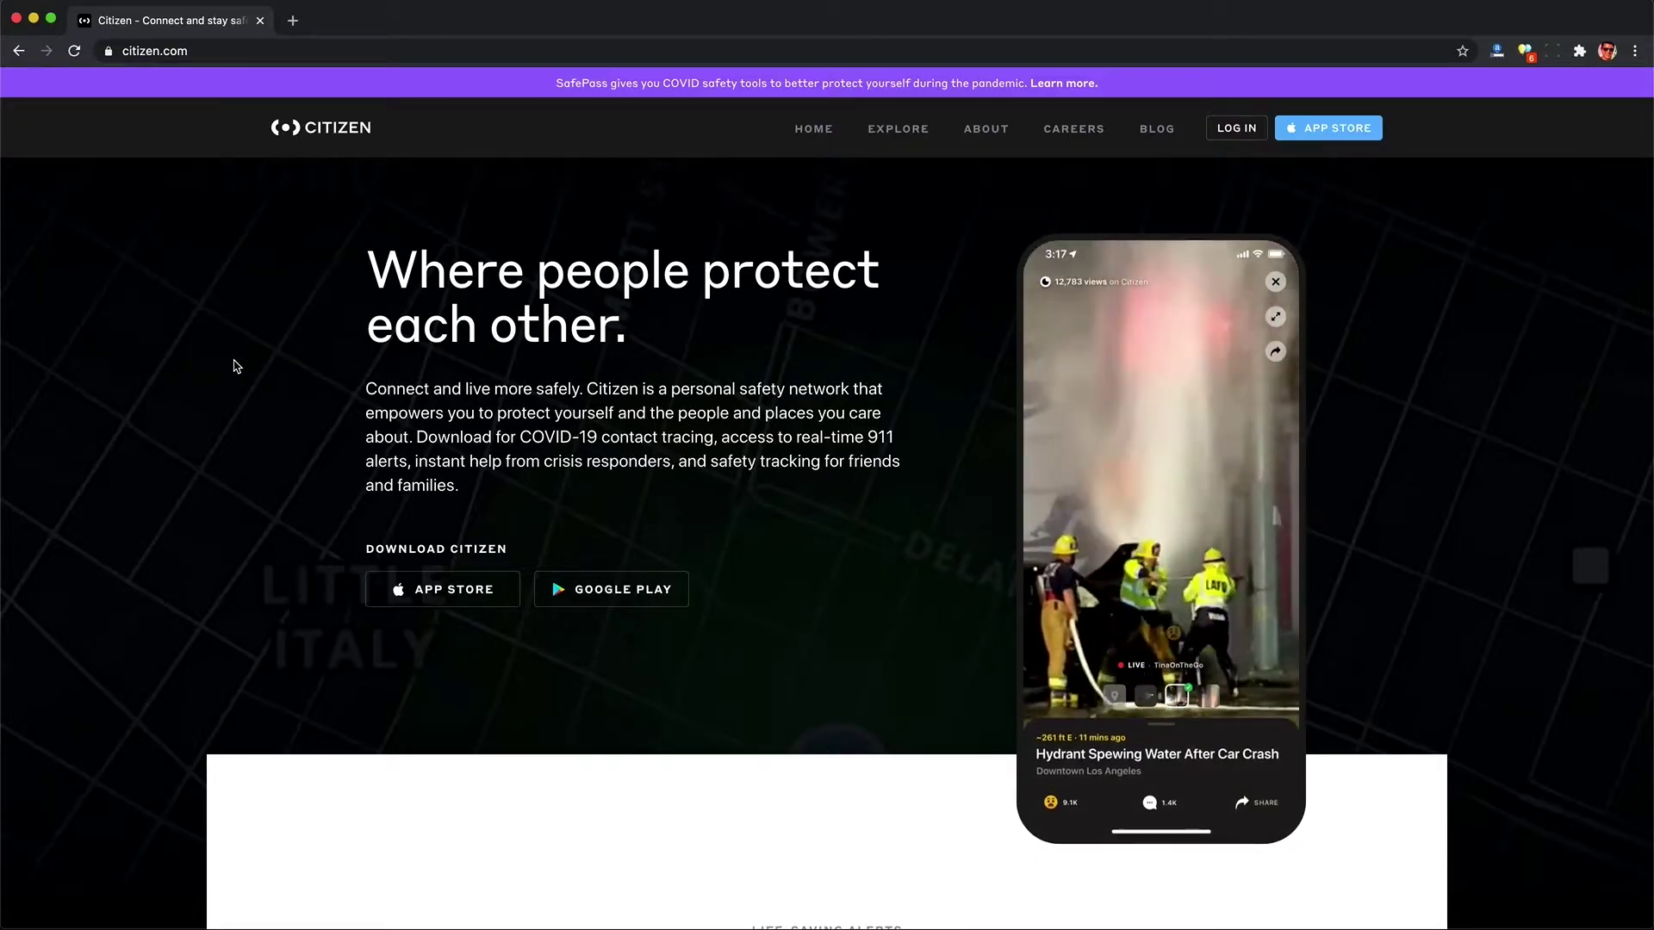
Open DevTools with Inspect on citizen.com, then go to the Explore incident map.
{"action": "right_click", "coordinate": [235, 357]}
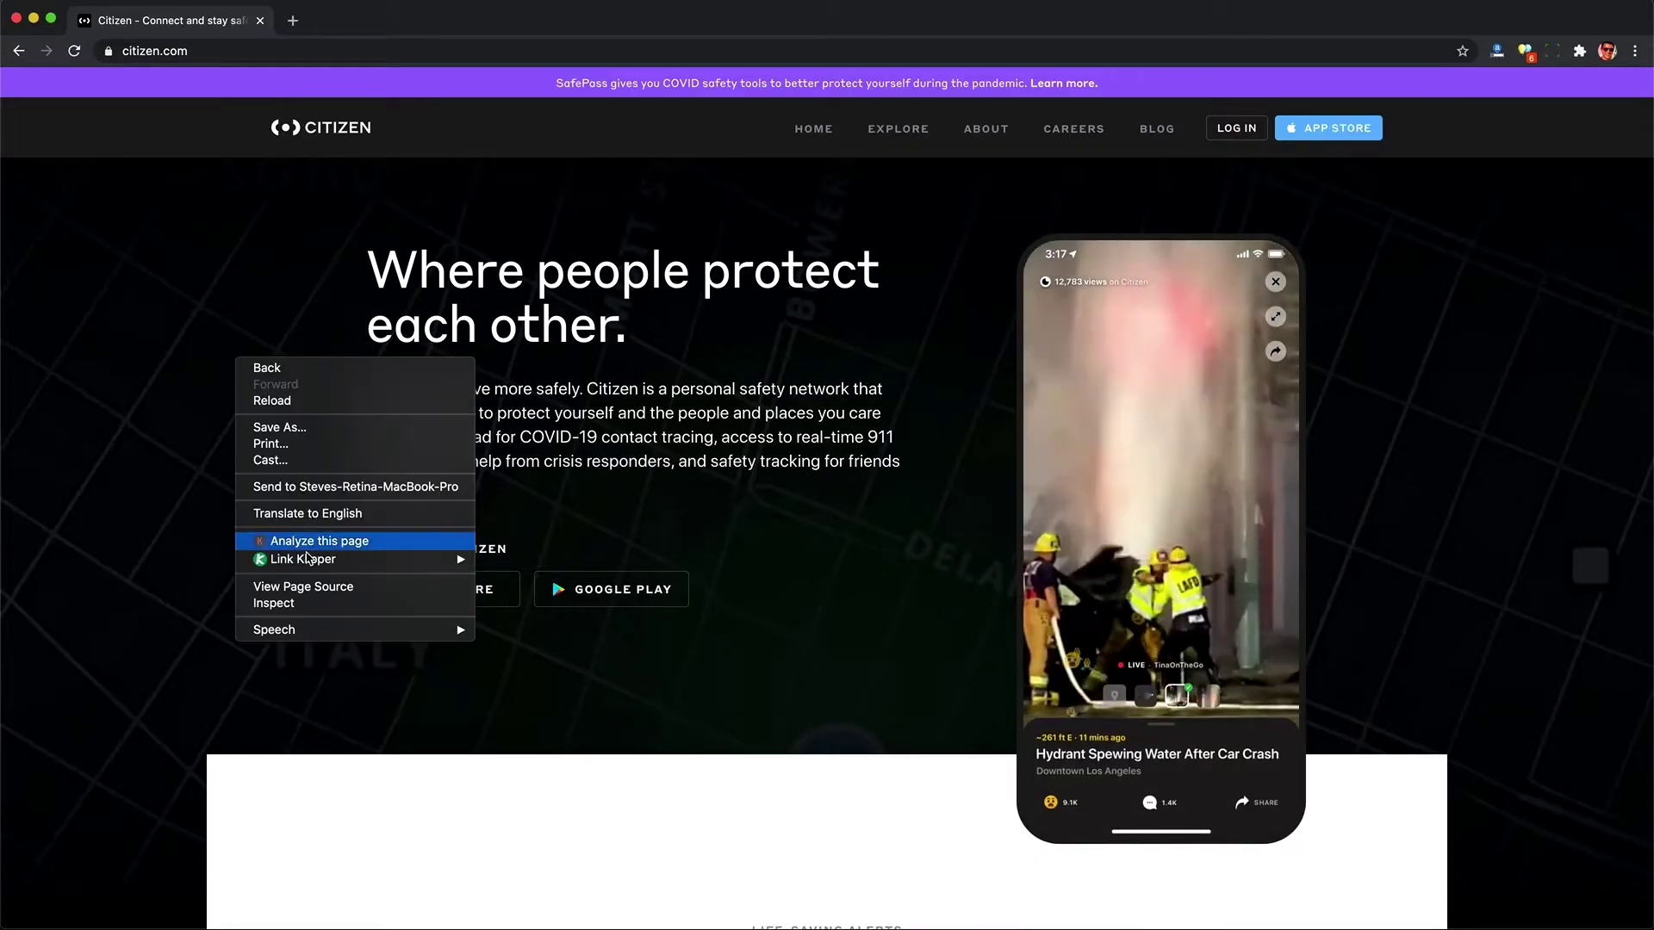
{"action": "left_click", "coordinate": [307, 605]}
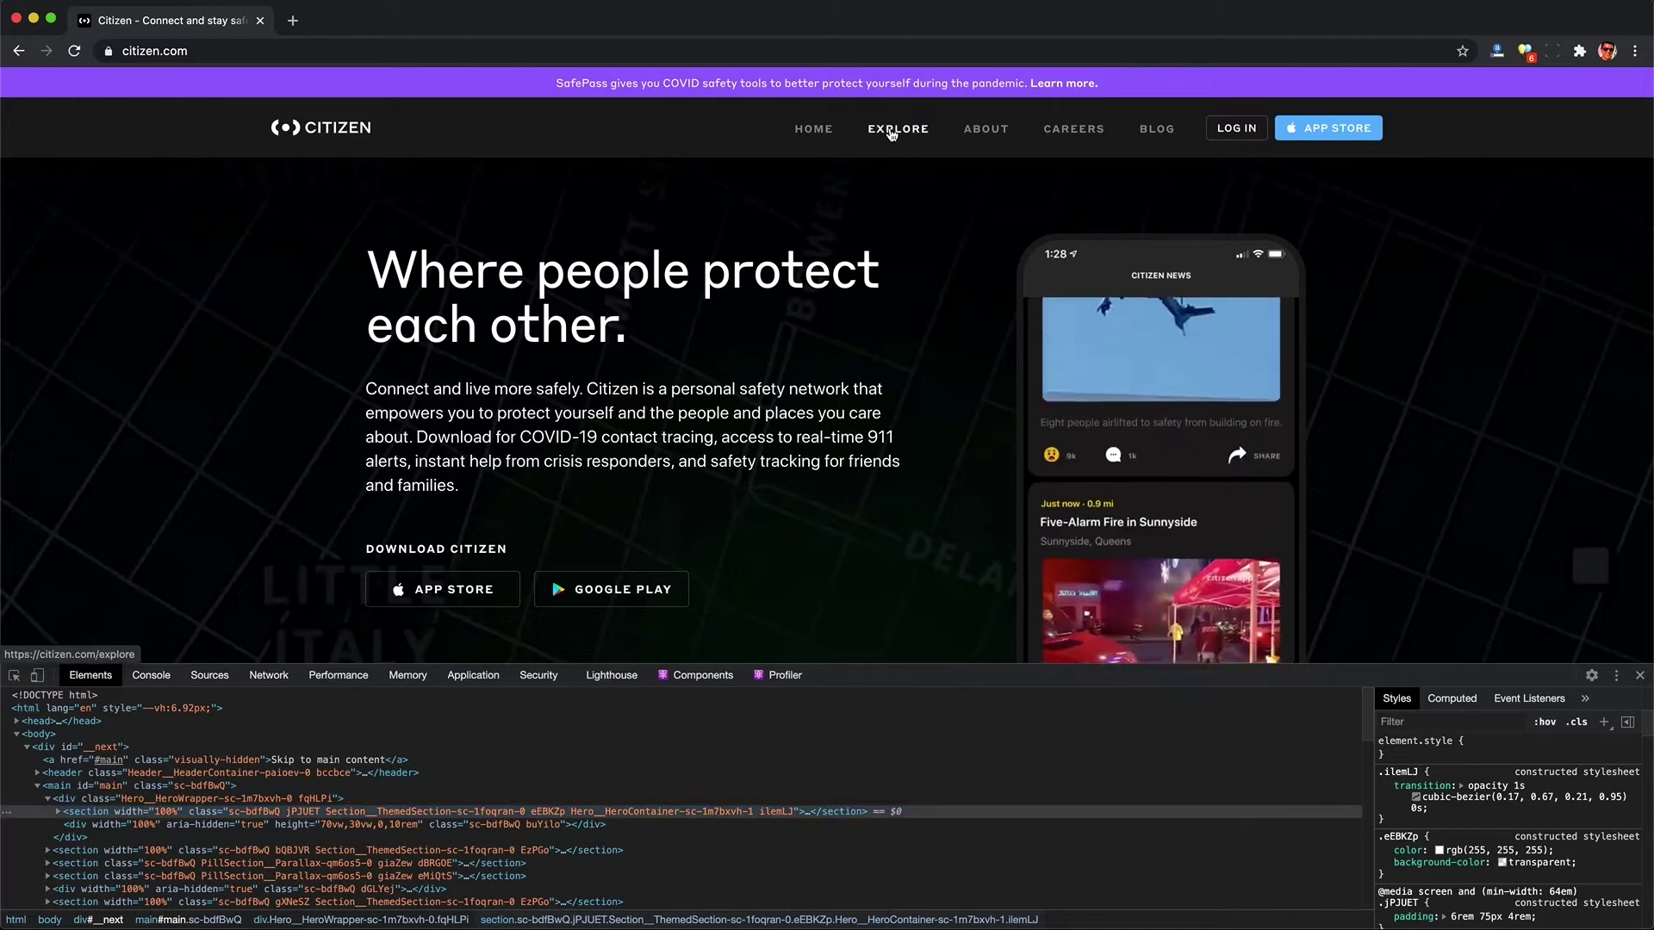
{"action": "left_click", "coordinate": [892, 135]}
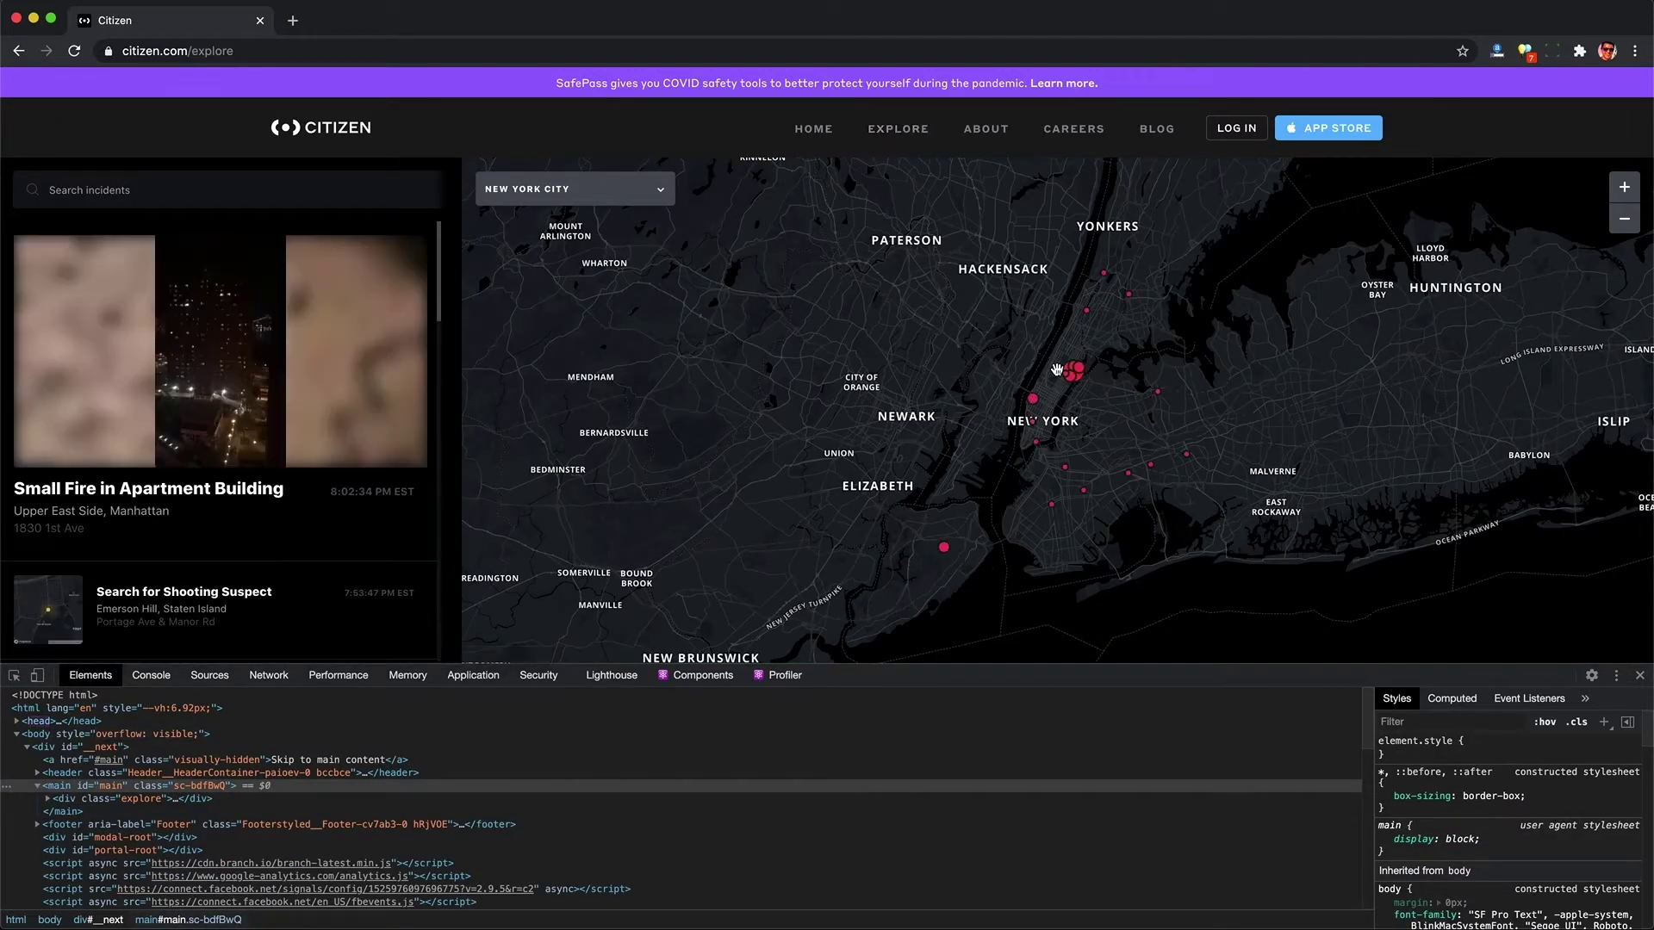
Pan the Citizen map from Midtown and Roosevelt Island south toward Murray Hill.
{"action": "scroll", "coordinate": [1057, 370], "scroll_direction": "up", "scroll_amount": 10}
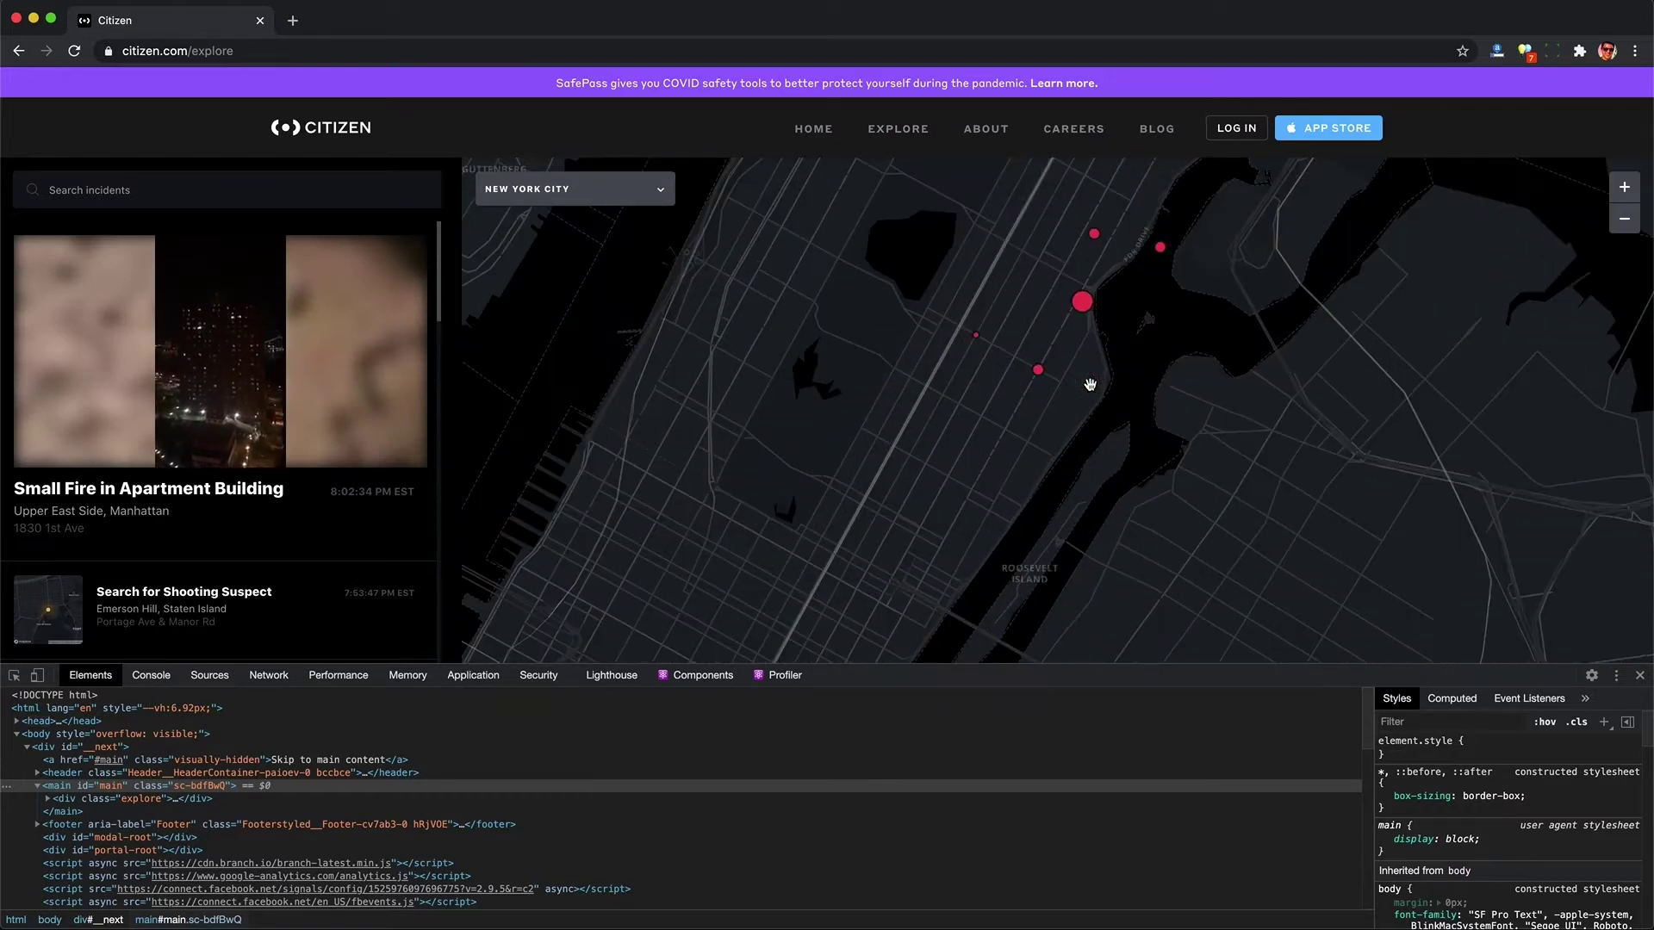
{"action": "scroll", "coordinate": [1089, 384], "scroll_direction": "up", "scroll_amount": 3}
{"action": "mouse_move", "coordinate": [1083, 363]}
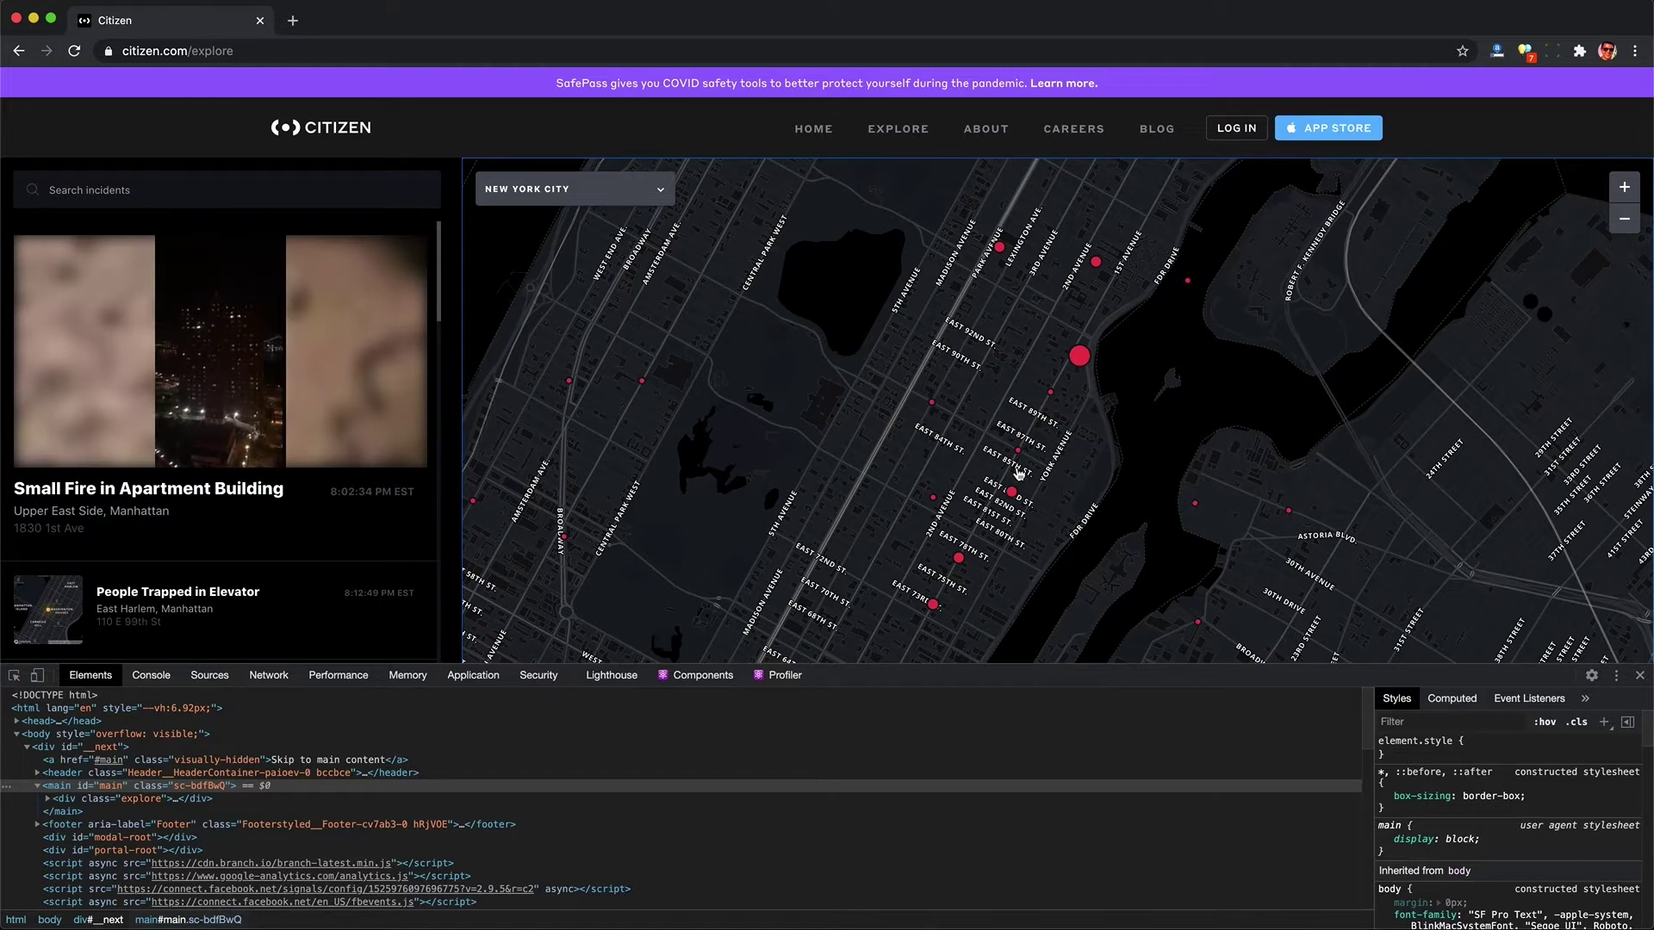
{"action": "left_click_drag", "start_coordinate": [916, 473], "coordinate": [1004, 354]}
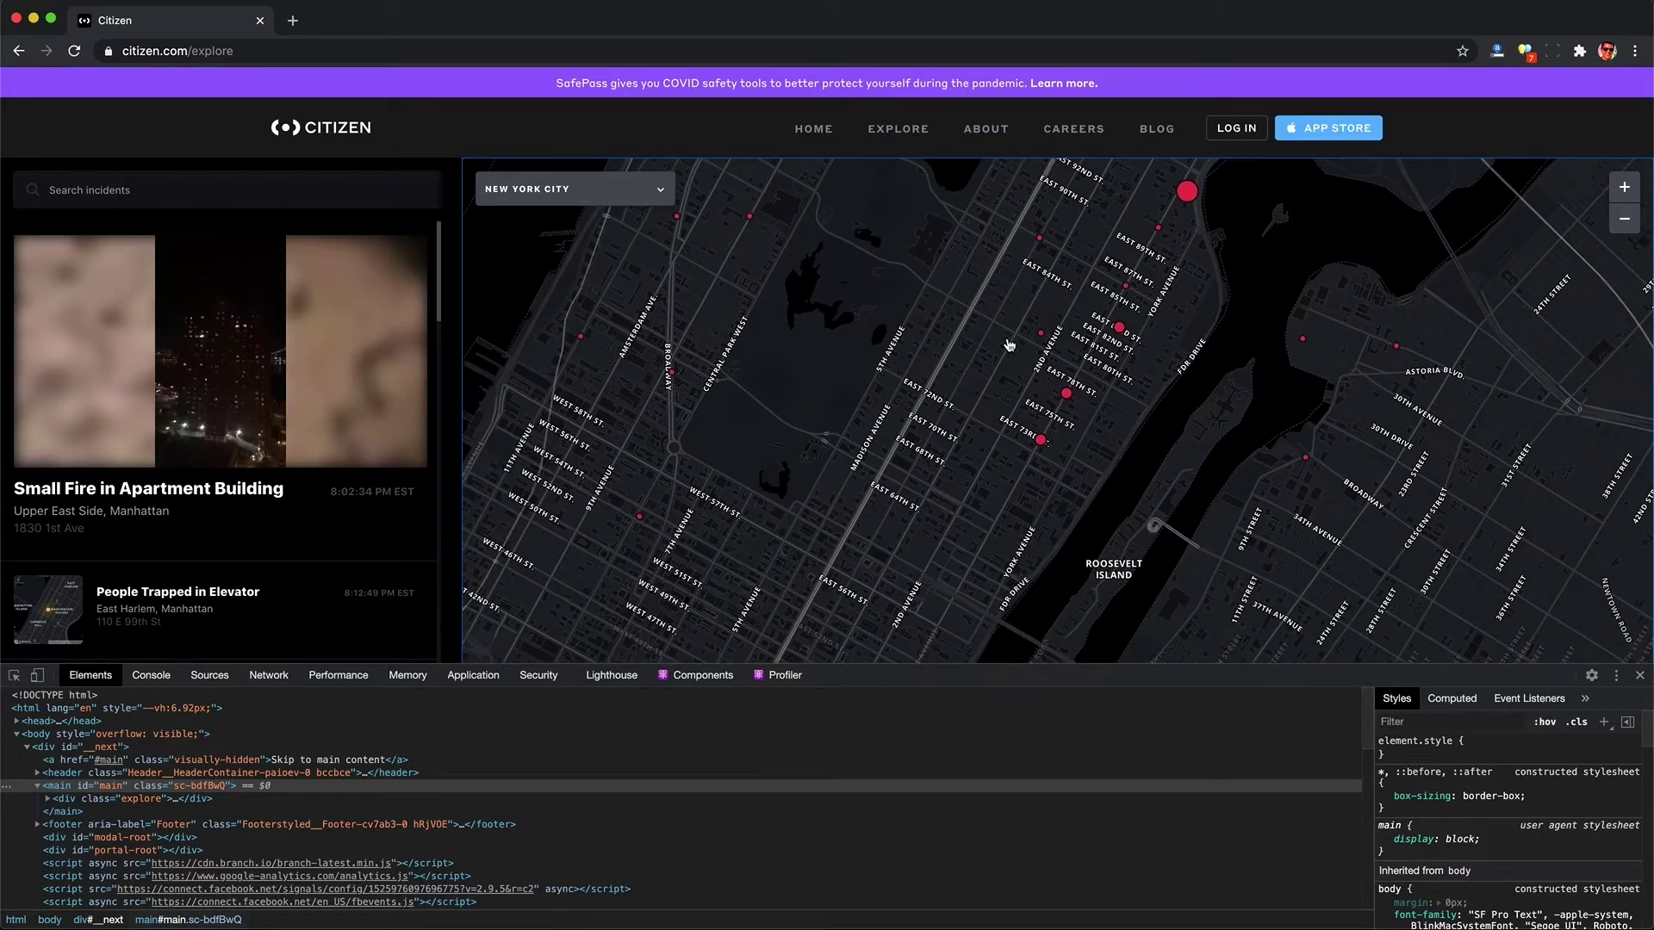
{"action": "left_click_drag", "start_coordinate": [893, 440], "coordinate": [1048, 386]}
{"action": "left_click_drag", "start_coordinate": [978, 528], "coordinate": [1033, 388]}
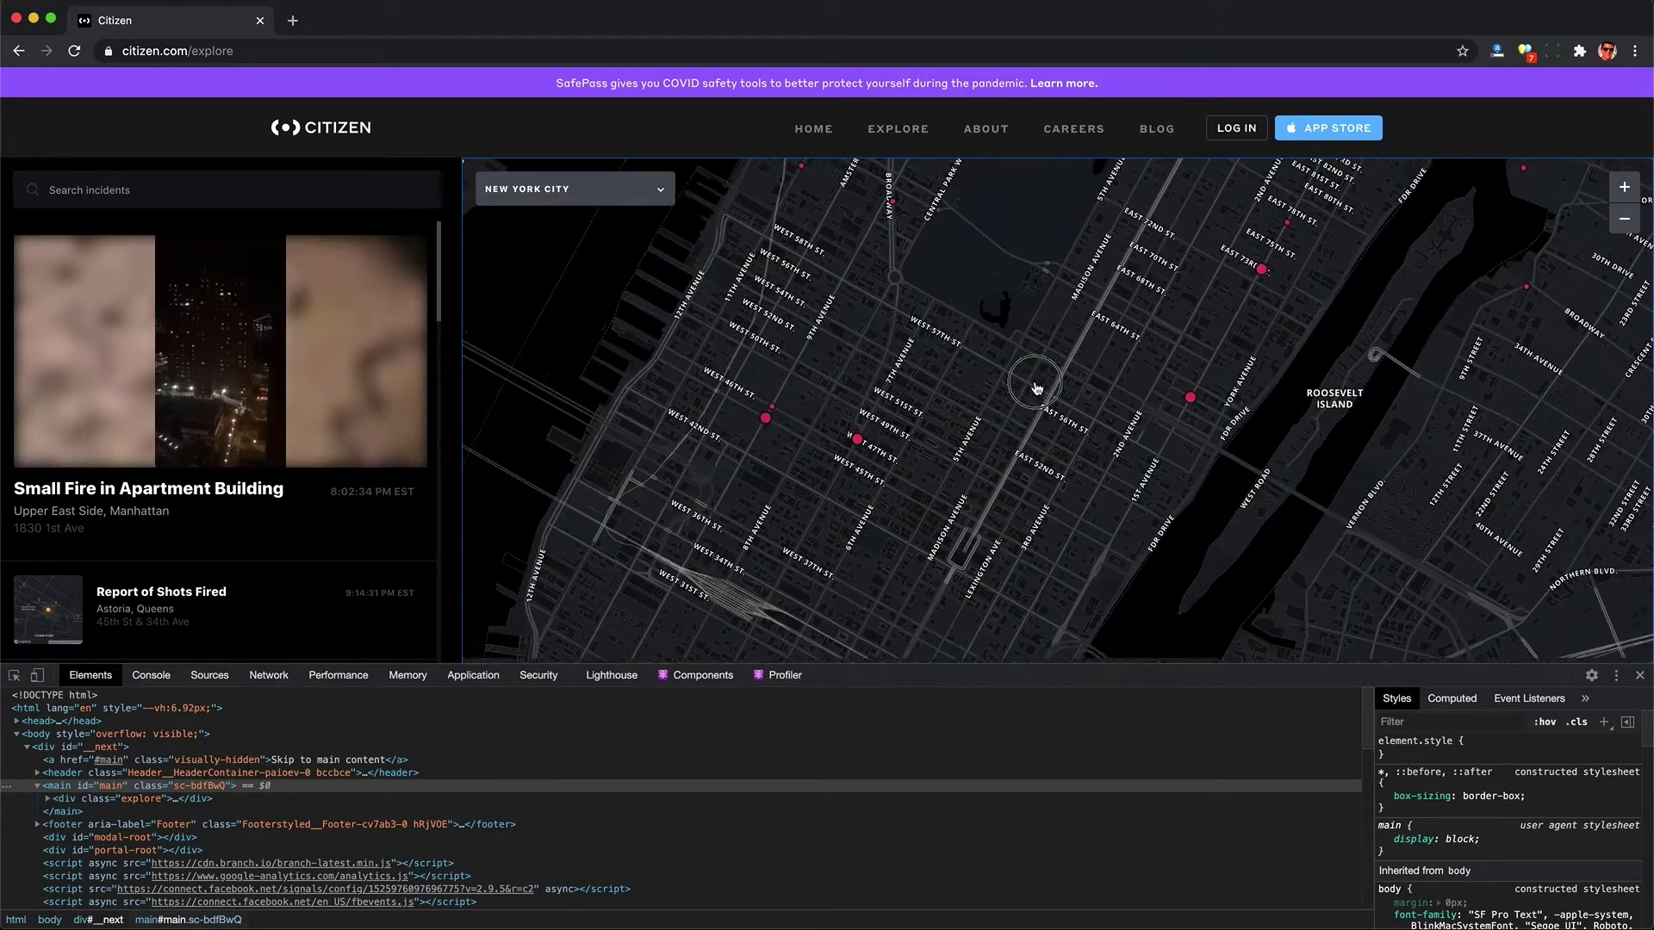
{"action": "left_click_drag", "start_coordinate": [909, 514], "coordinate": [989, 372]}
Pan the map on through the East Village to the Lower East Side, then show captured network requests.
{"action": "left_click_drag", "start_coordinate": [945, 546], "coordinate": [942, 365]}
{"action": "left_click_drag", "start_coordinate": [887, 528], "coordinate": [912, 421]}
{"action": "left_click_drag", "start_coordinate": [925, 493], "coordinate": [938, 392]}
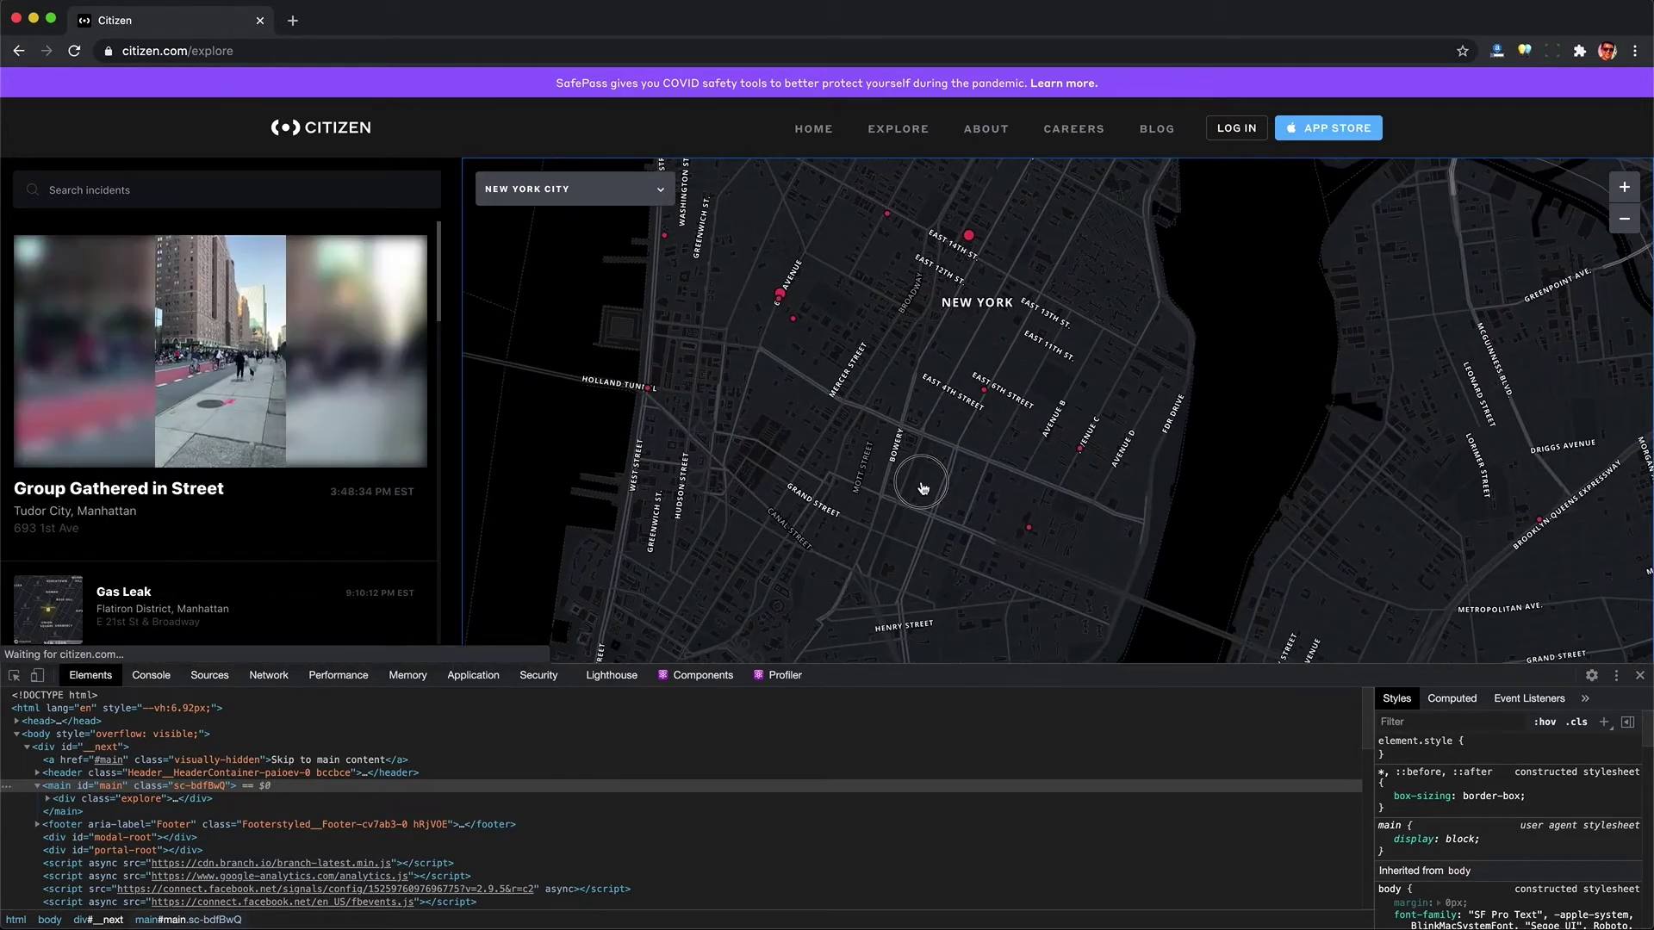
{"action": "left_click_drag", "start_coordinate": [908, 523], "coordinate": [974, 406]}
{"action": "left_click_drag", "start_coordinate": [852, 543], "coordinate": [930, 425]}
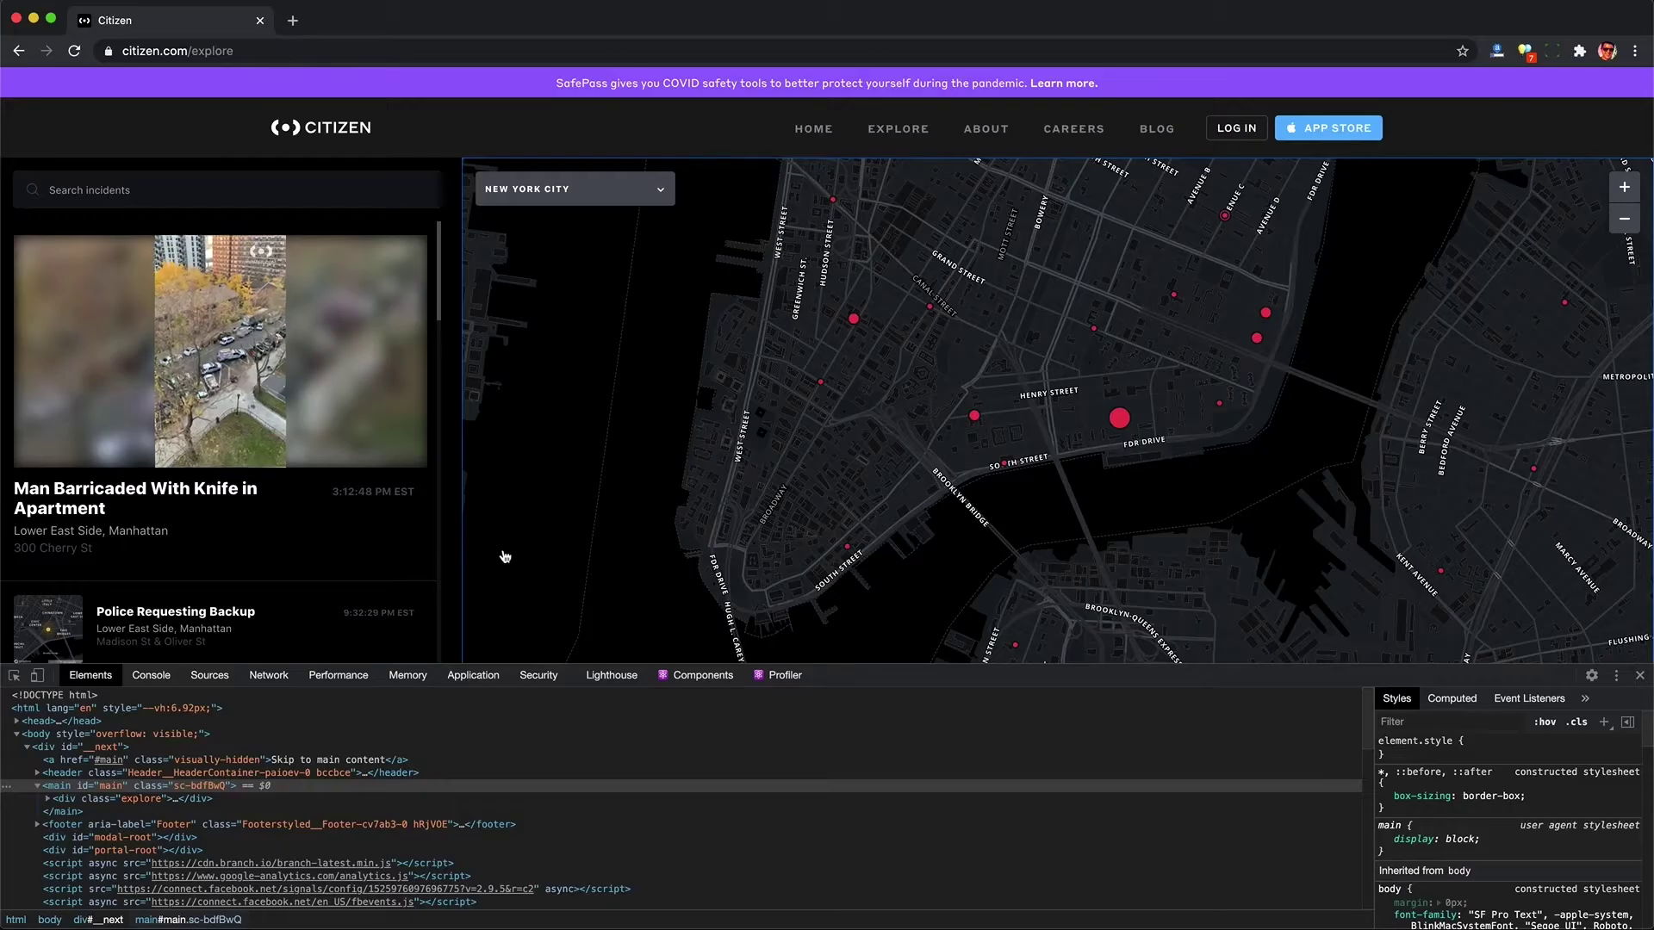
{"action": "left_click", "coordinate": [269, 675]}
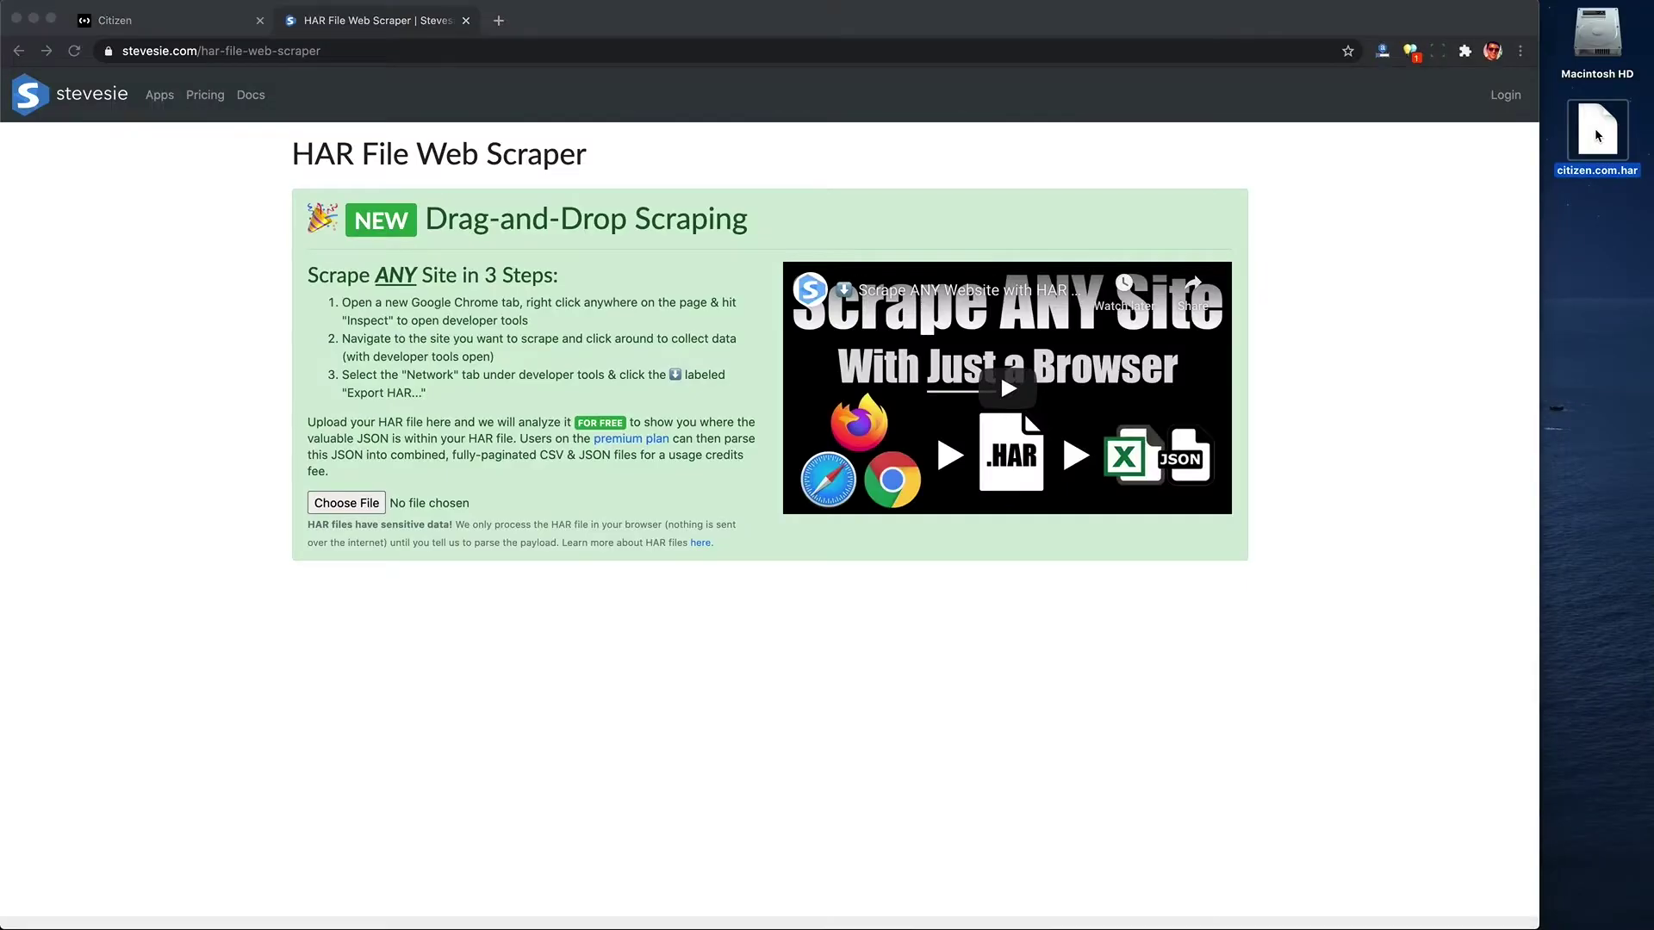
Drag citizen.com.har onto Stevesie's HAR File Web Scraper page for analysis.
{"action": "left_click_drag", "start_coordinate": [1599, 129], "coordinate": [1371, 280]}
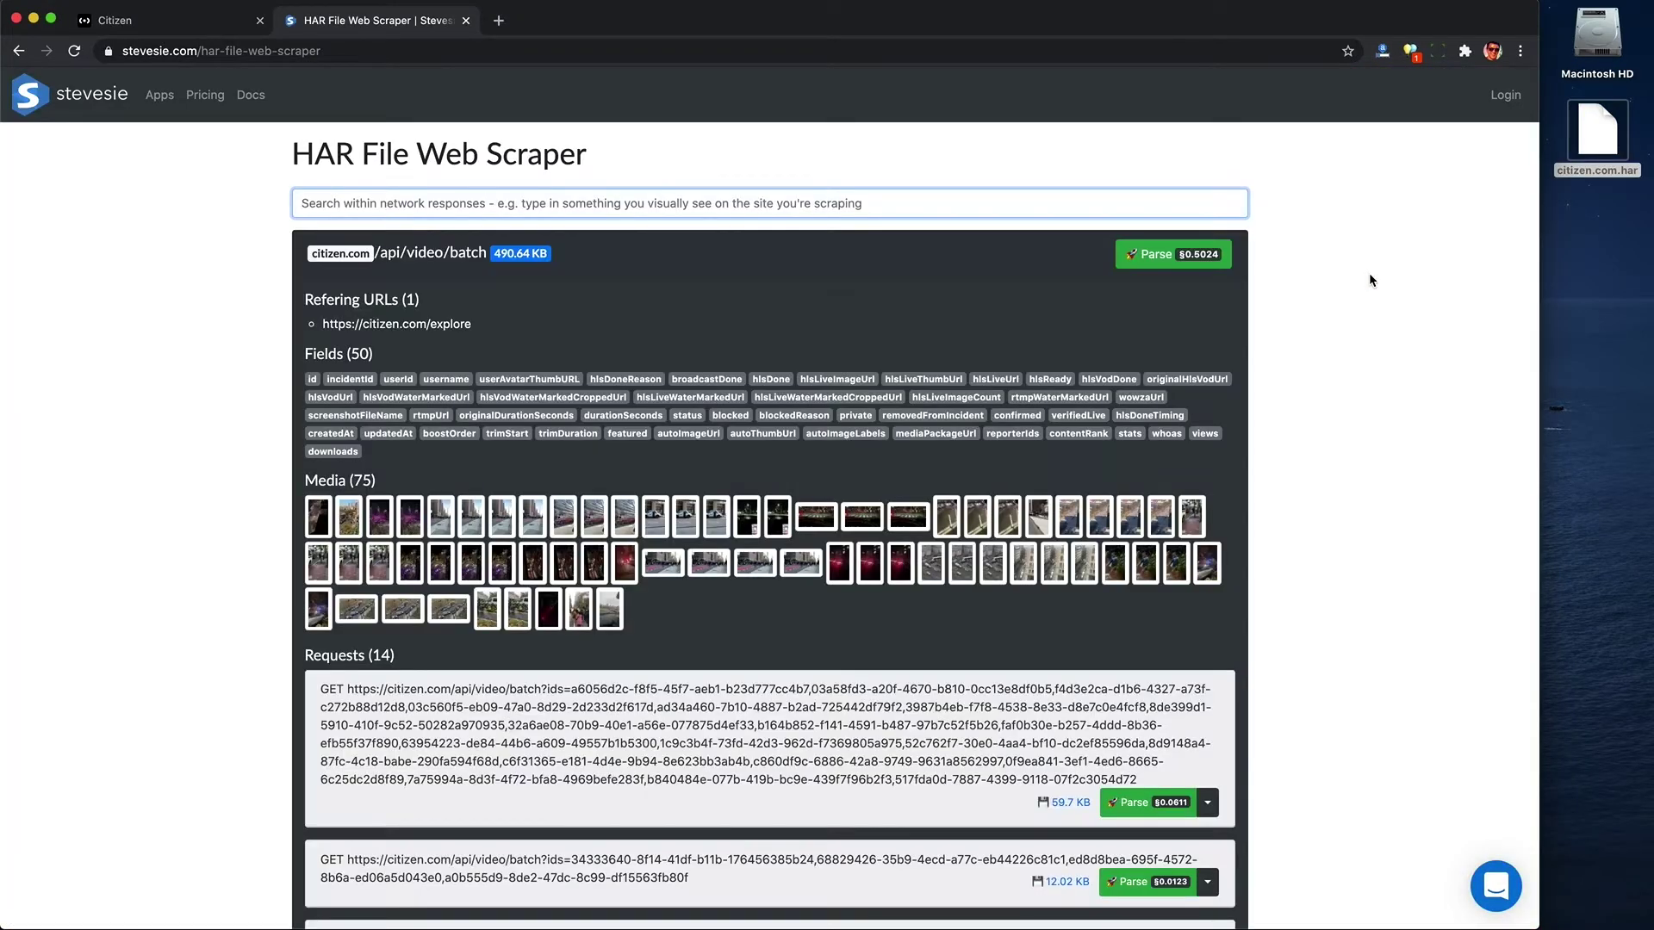
Scroll the analyzed request list past /api/video/batch and /api/incident/trending.
{"action": "scroll", "coordinate": [1310, 394], "scroll_direction": "down", "scroll_amount": 15}
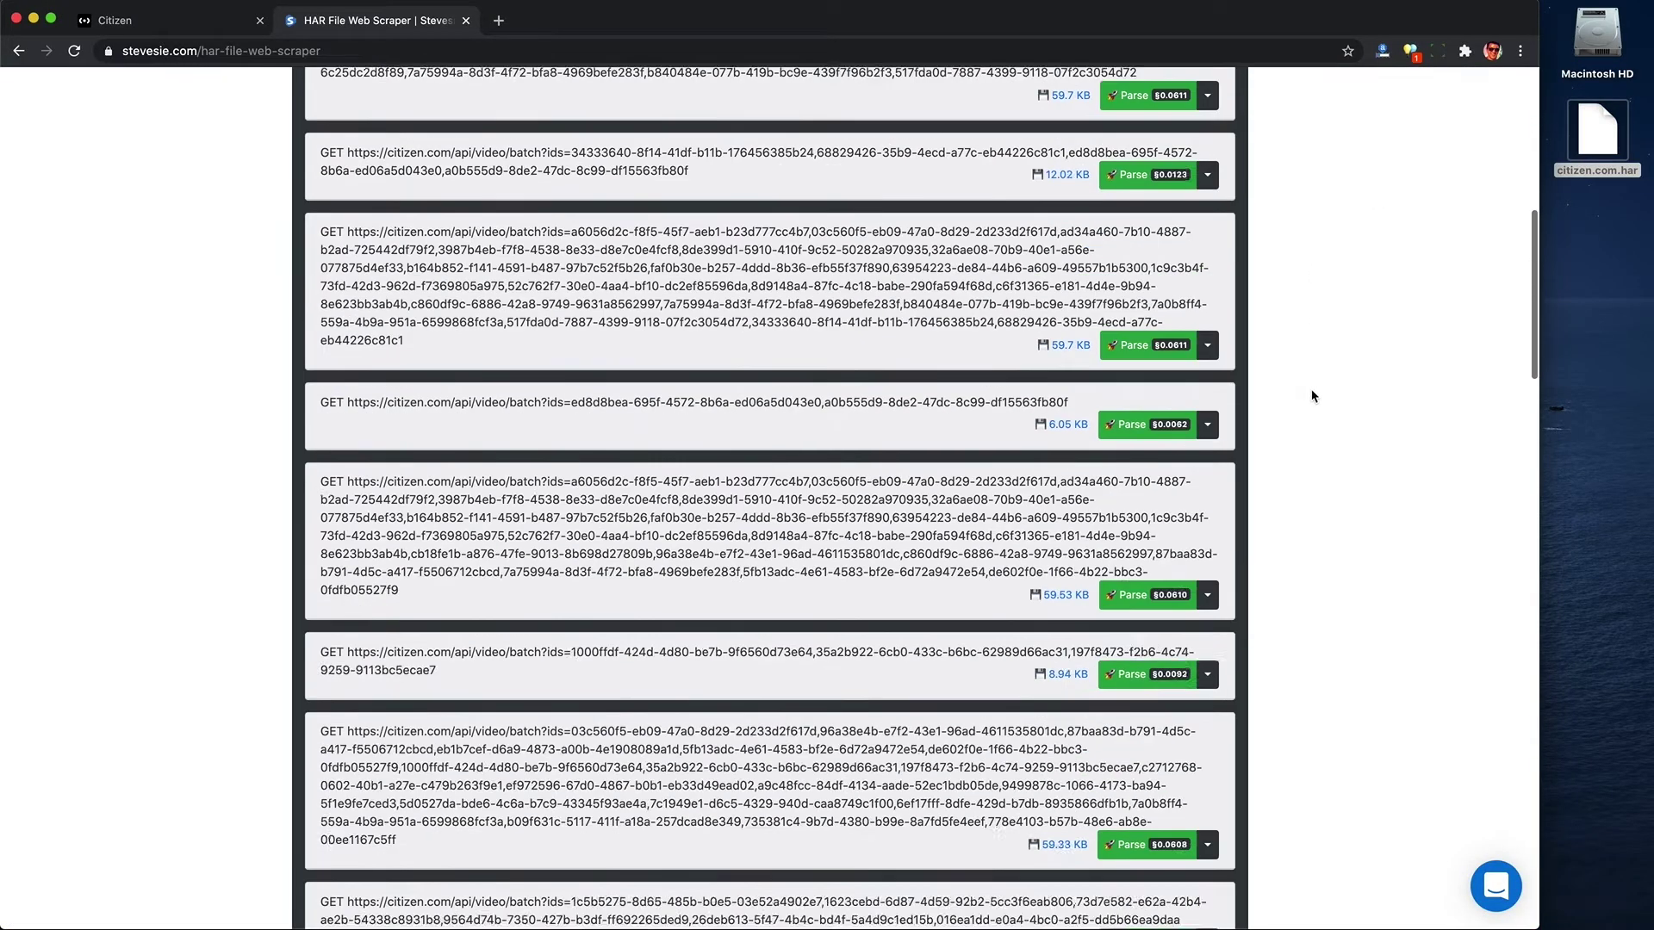
{"action": "scroll", "coordinate": [1311, 396], "scroll_direction": "down", "scroll_amount": 12}
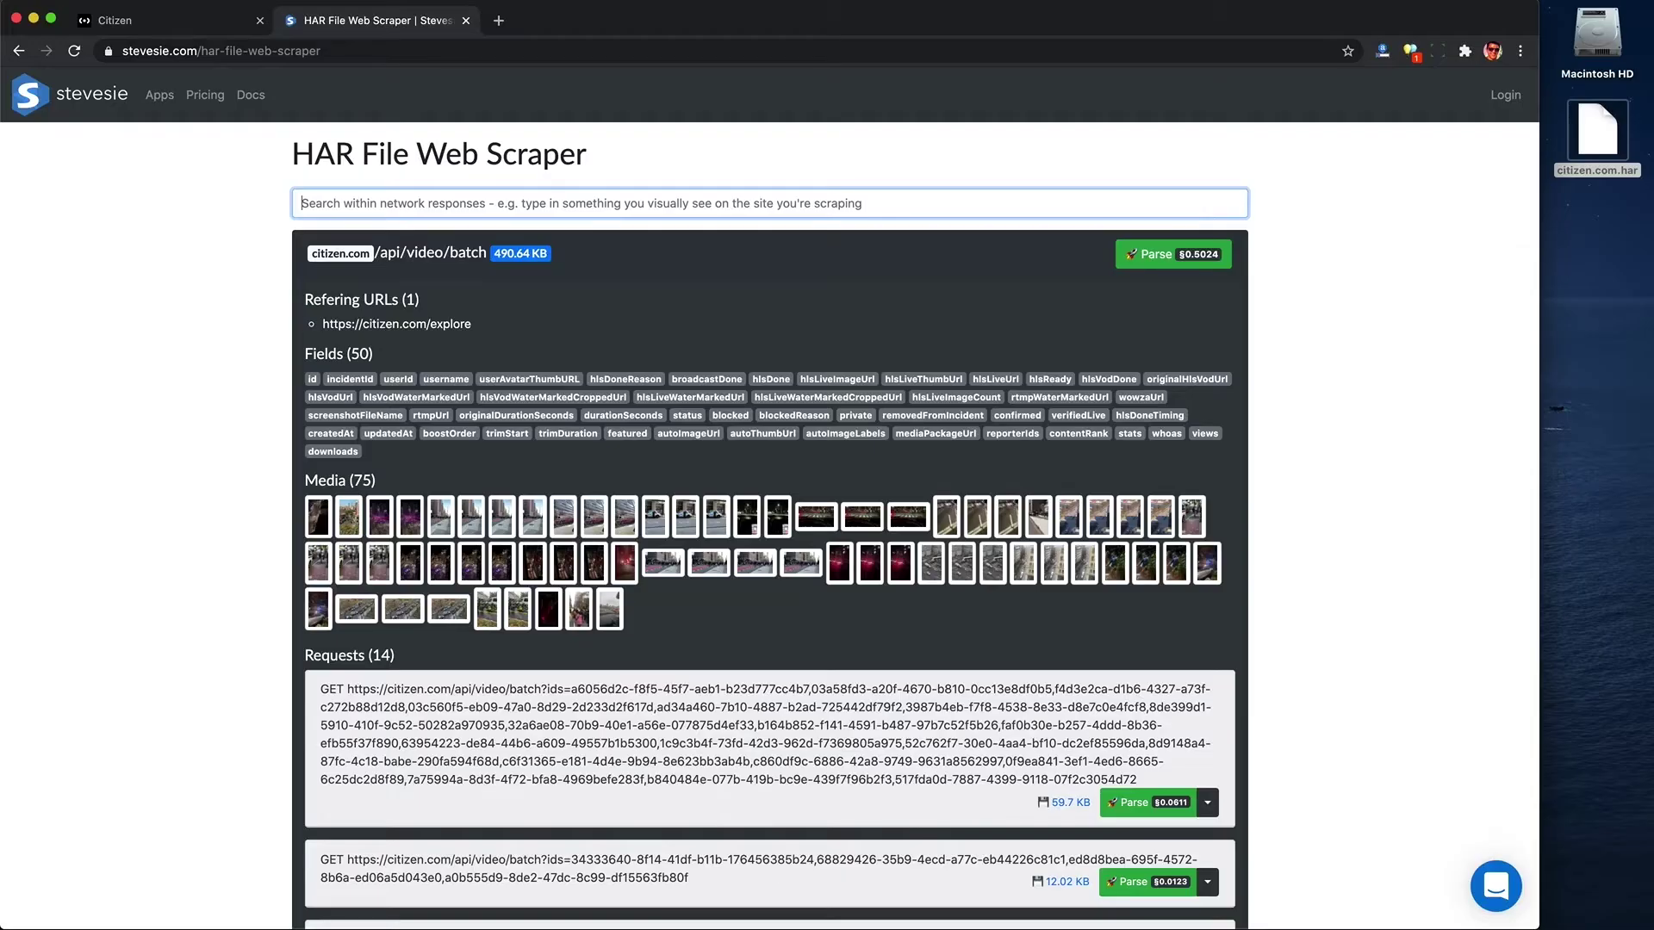
Search network responses for 'apartment' and scroll to the /api/incident/trending match.
{"action": "type", "text": "apartment"}
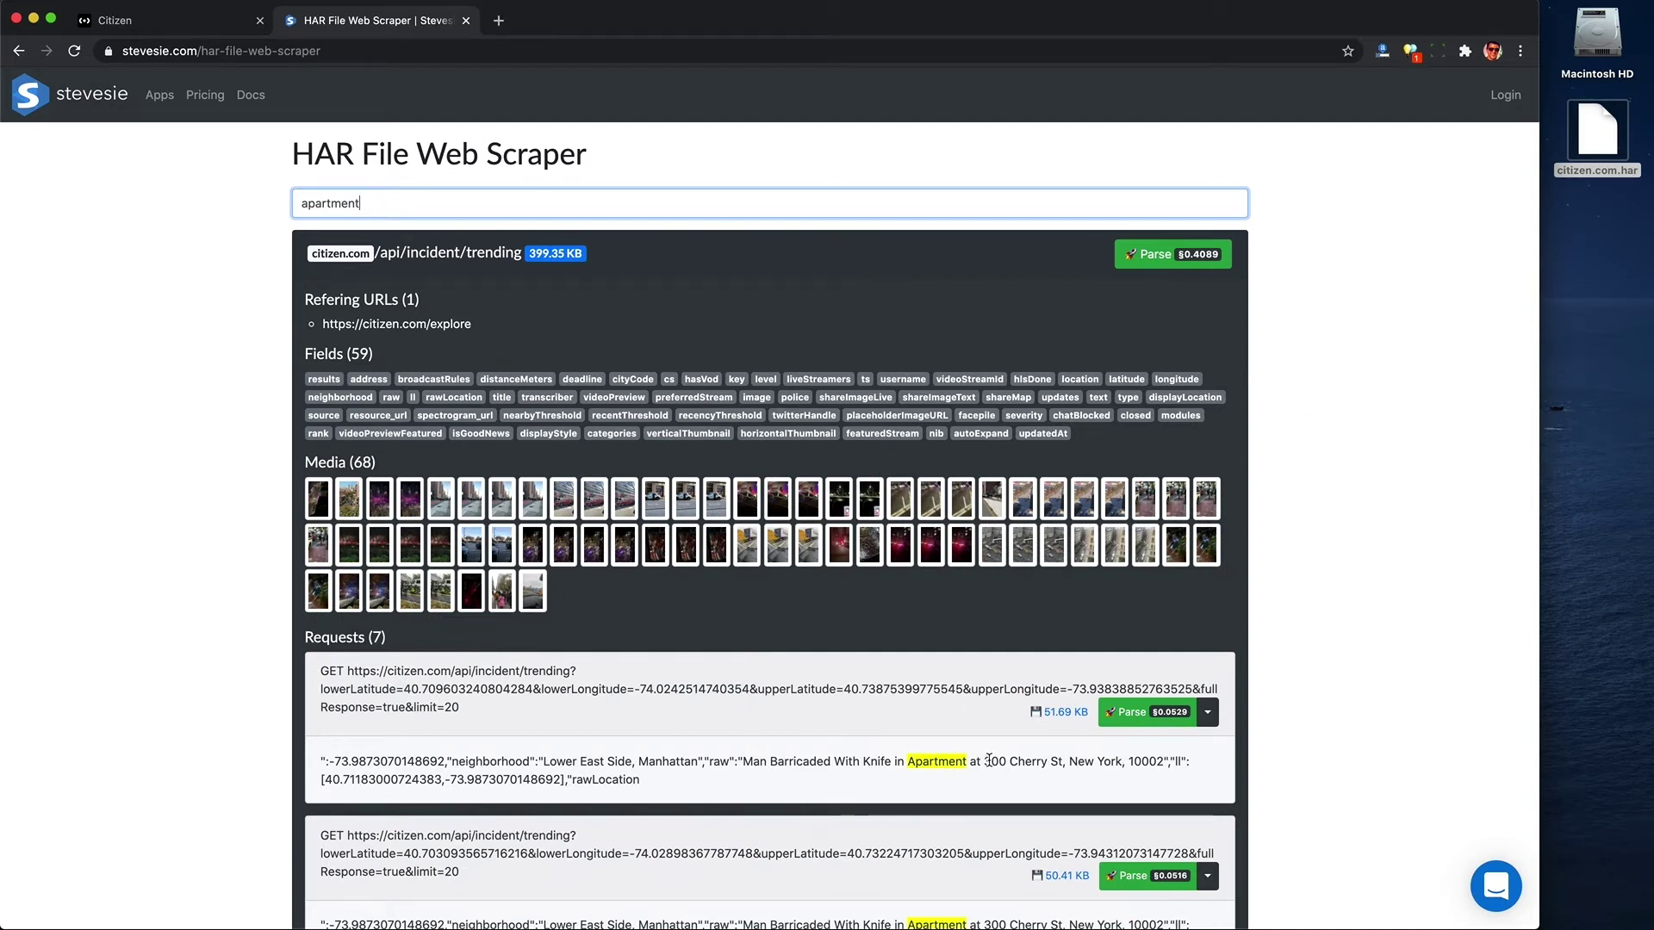
{"action": "scroll", "coordinate": [989, 760], "scroll_direction": "down", "scroll_amount": 5}
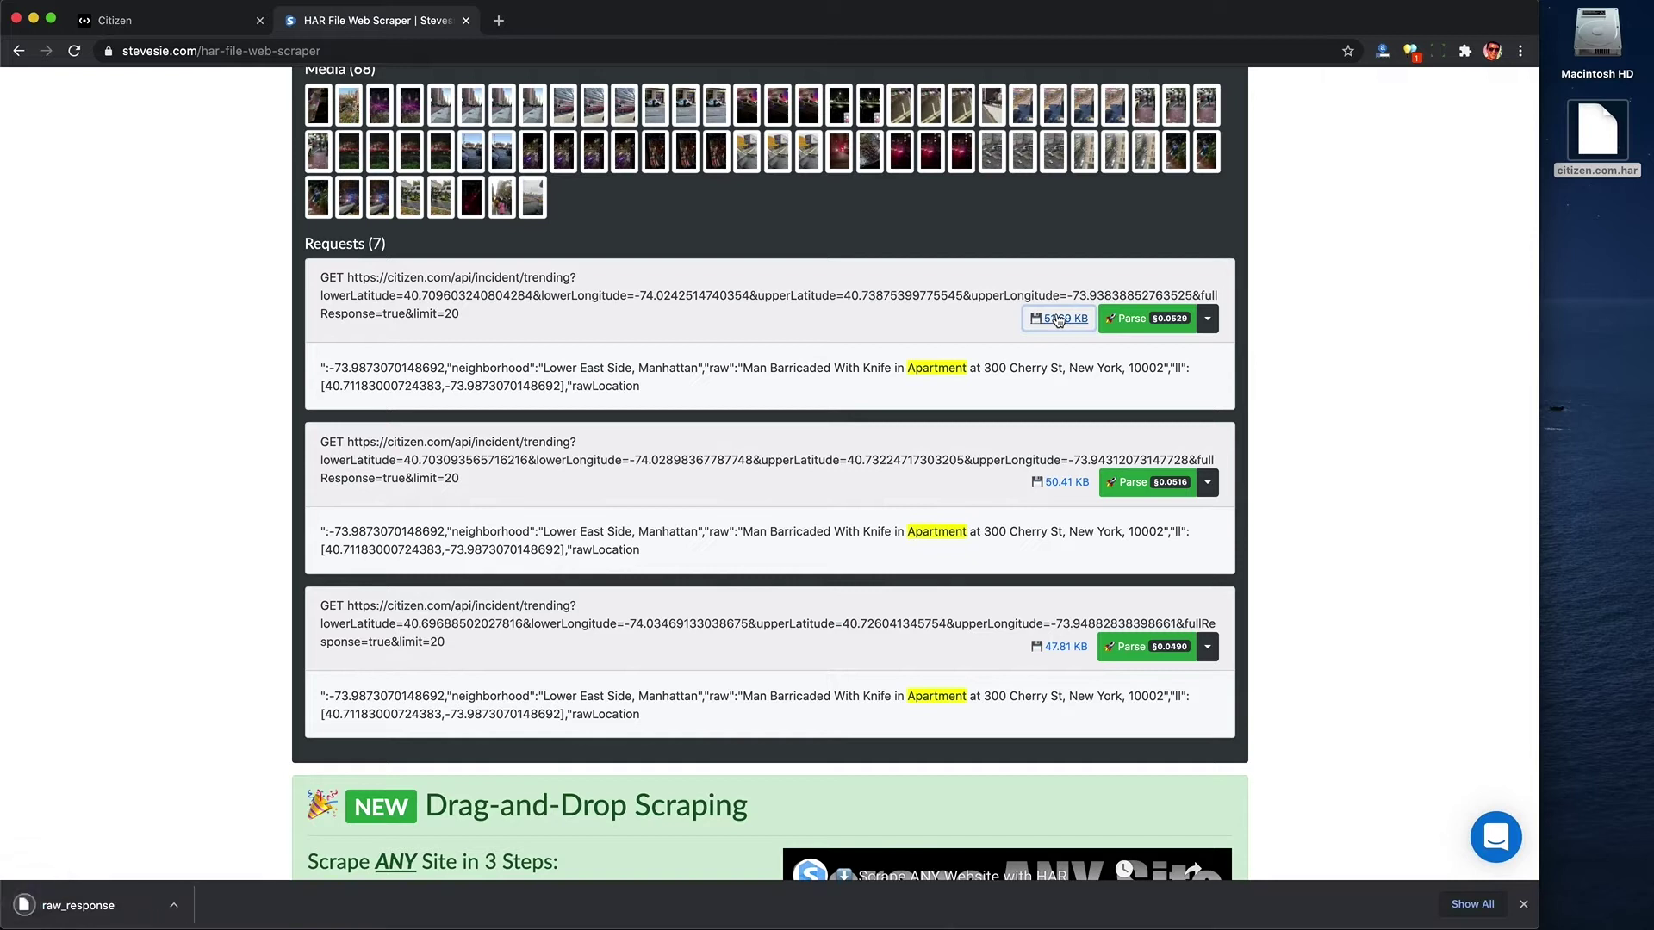
Download the first trending request's 51.69 KB raw response and view it in Sublime Text.
{"action": "left_click", "coordinate": [1058, 321]}
{"action": "left_click", "coordinate": [535, 254]}
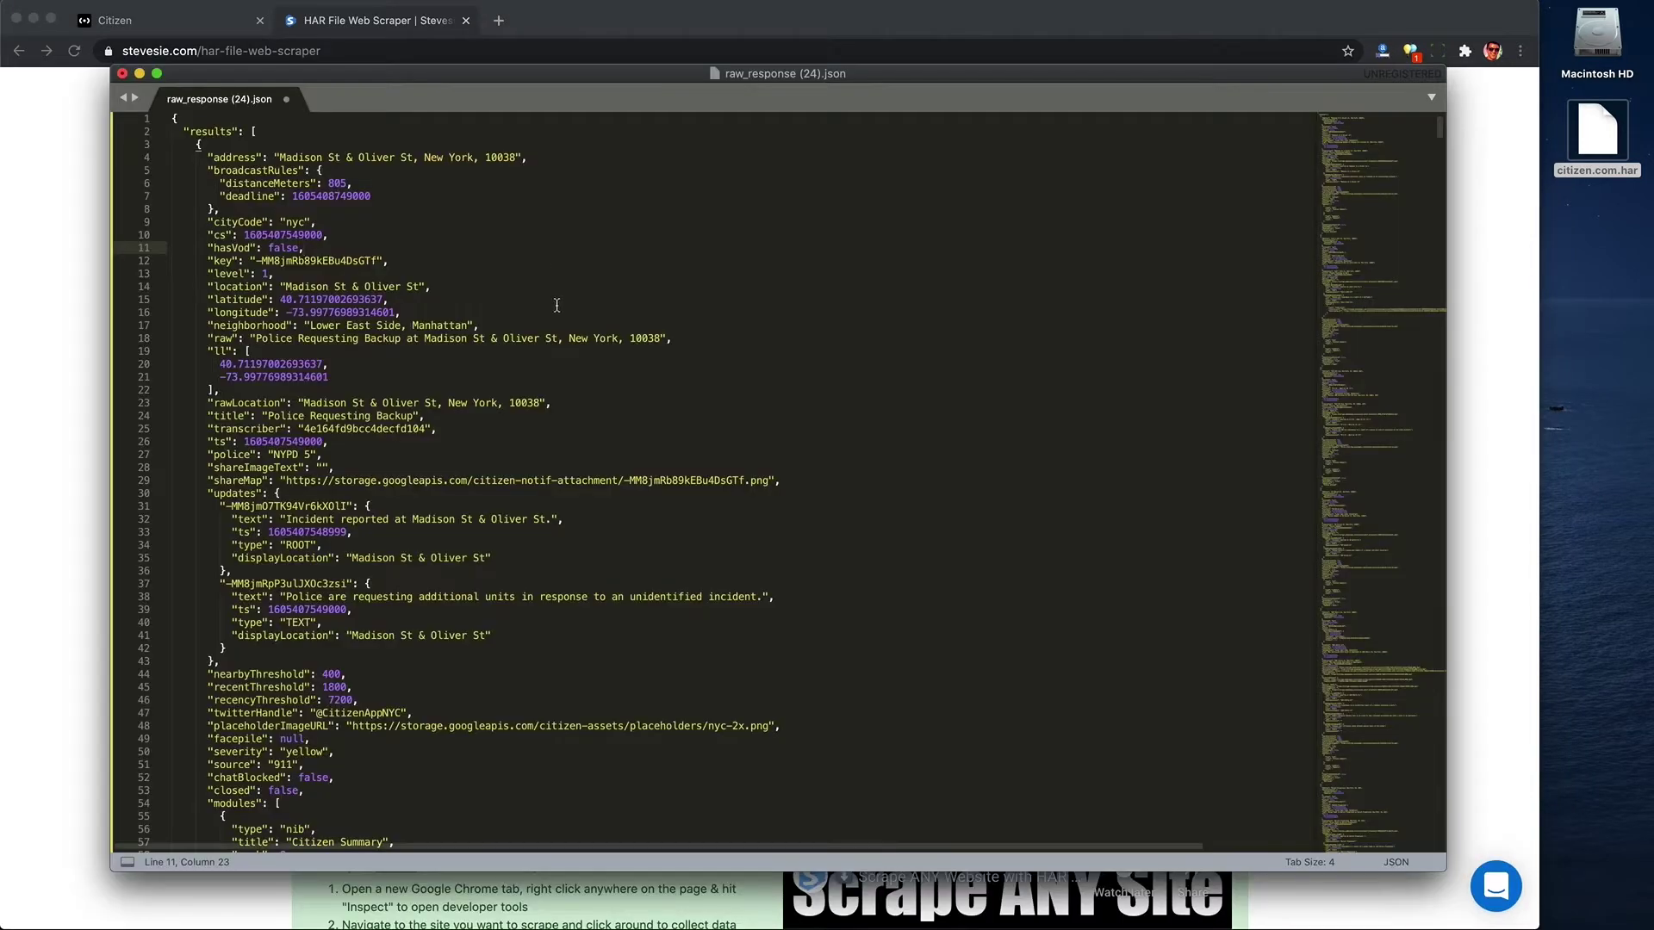
{"action": "scroll", "coordinate": [556, 305], "scroll_direction": "down", "scroll_amount": 5}
Search the JSON for 'apartment' to find the Man Barricaded With Knife in Apartment incident.
{"action": "key", "text": "super+f"}
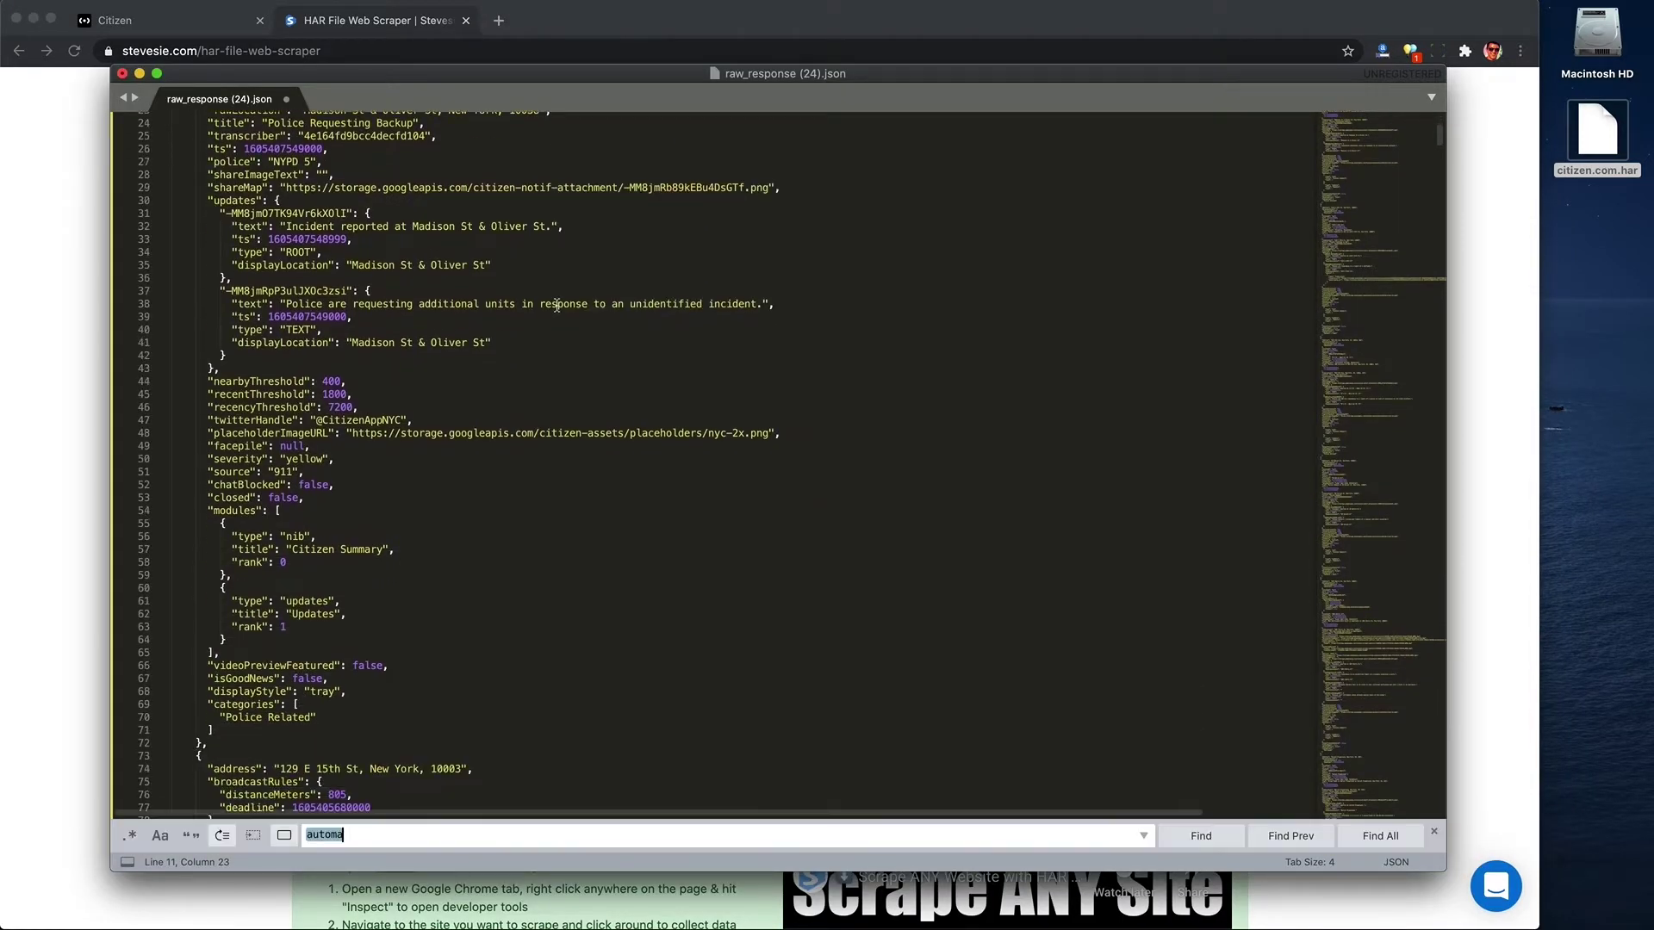
{"action": "type", "text": "apartment"}
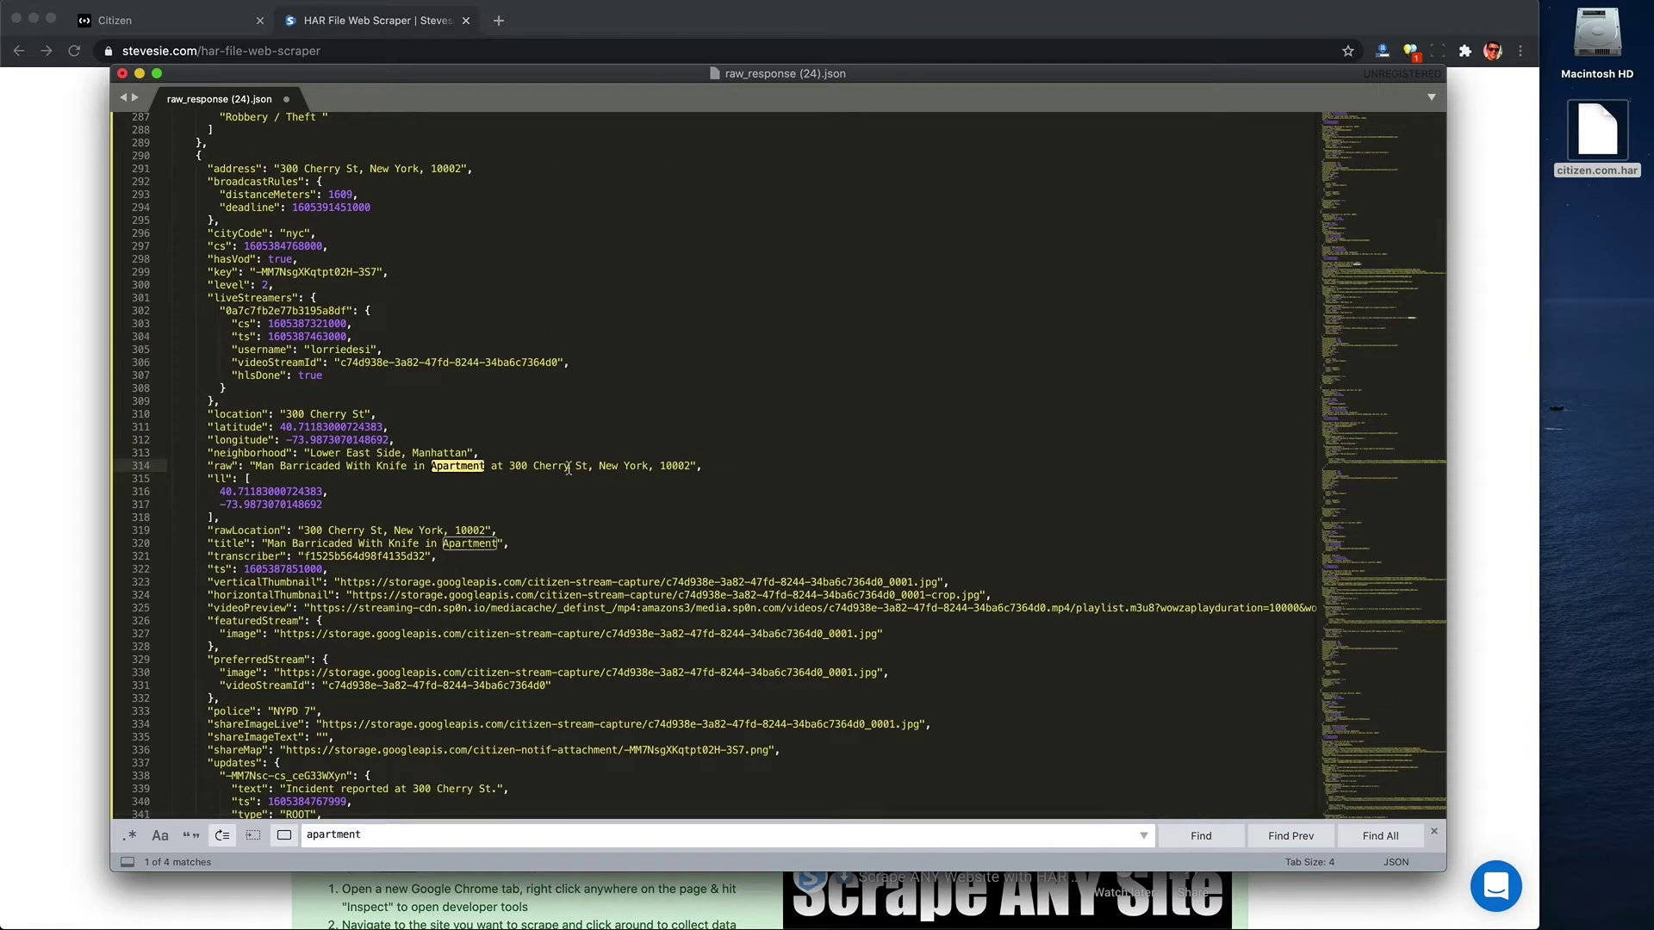
{"action": "left_click", "coordinate": [569, 468]}
{"action": "scroll", "coordinate": [569, 468], "scroll_direction": "down", "scroll_amount": 10}
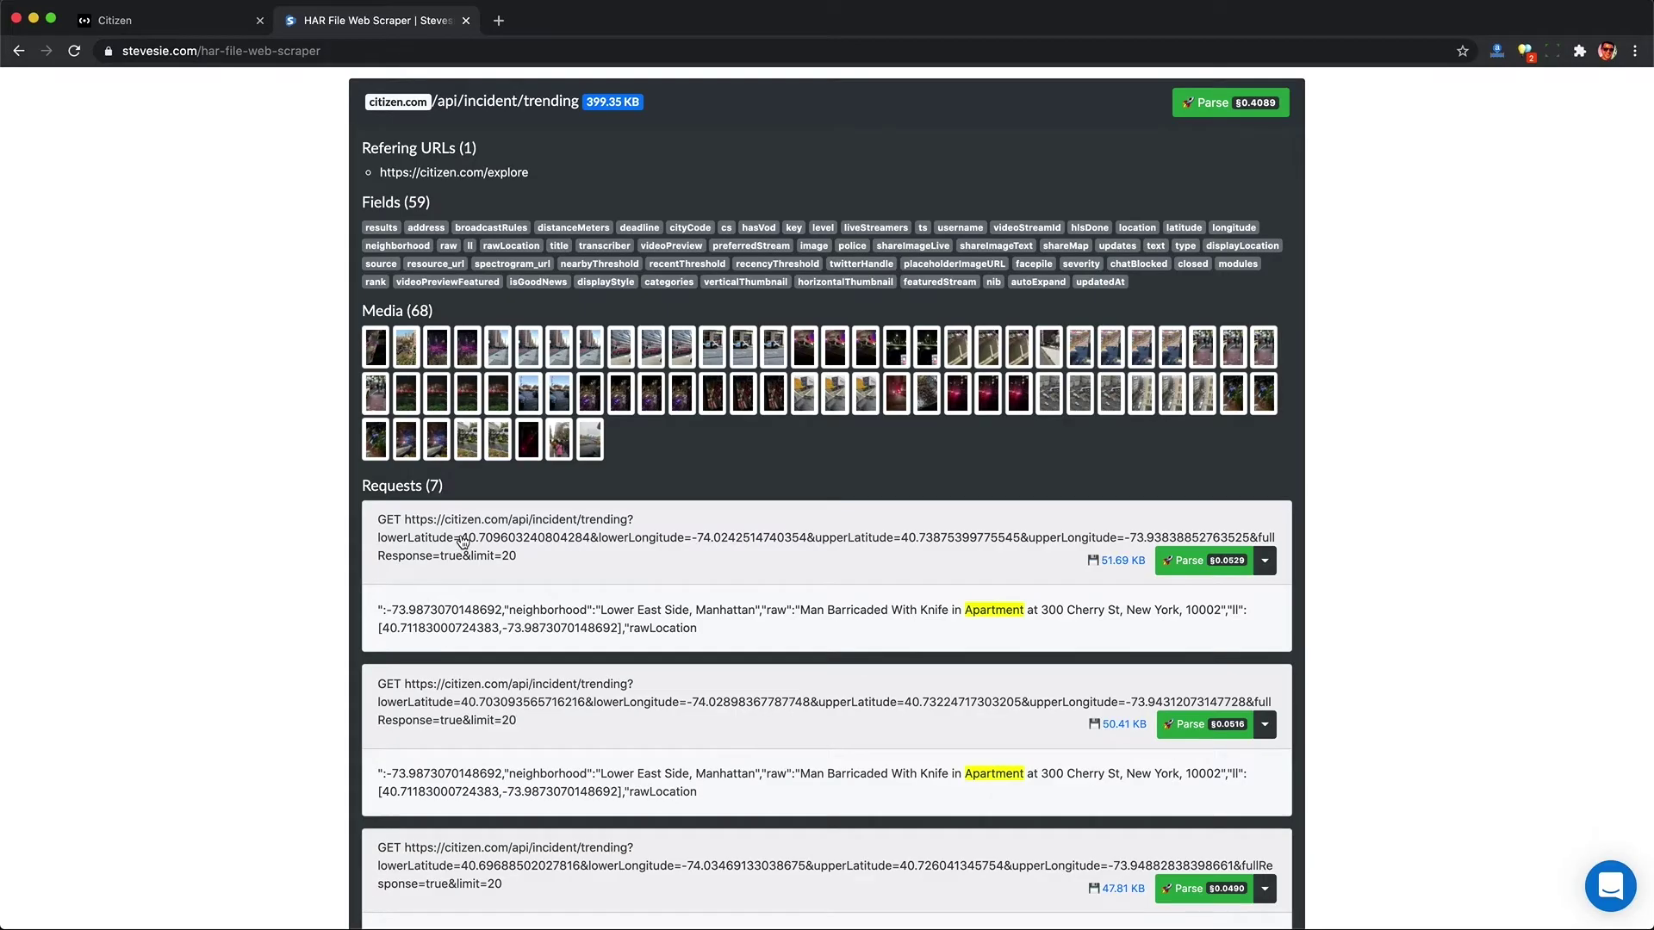
Highlight the trending request's latitude/longitude parameters and expand its 13 headers.
{"action": "left_click_drag", "start_coordinate": [381, 540], "coordinate": [1248, 535]}
{"action": "left_click", "coordinate": [1264, 561]}
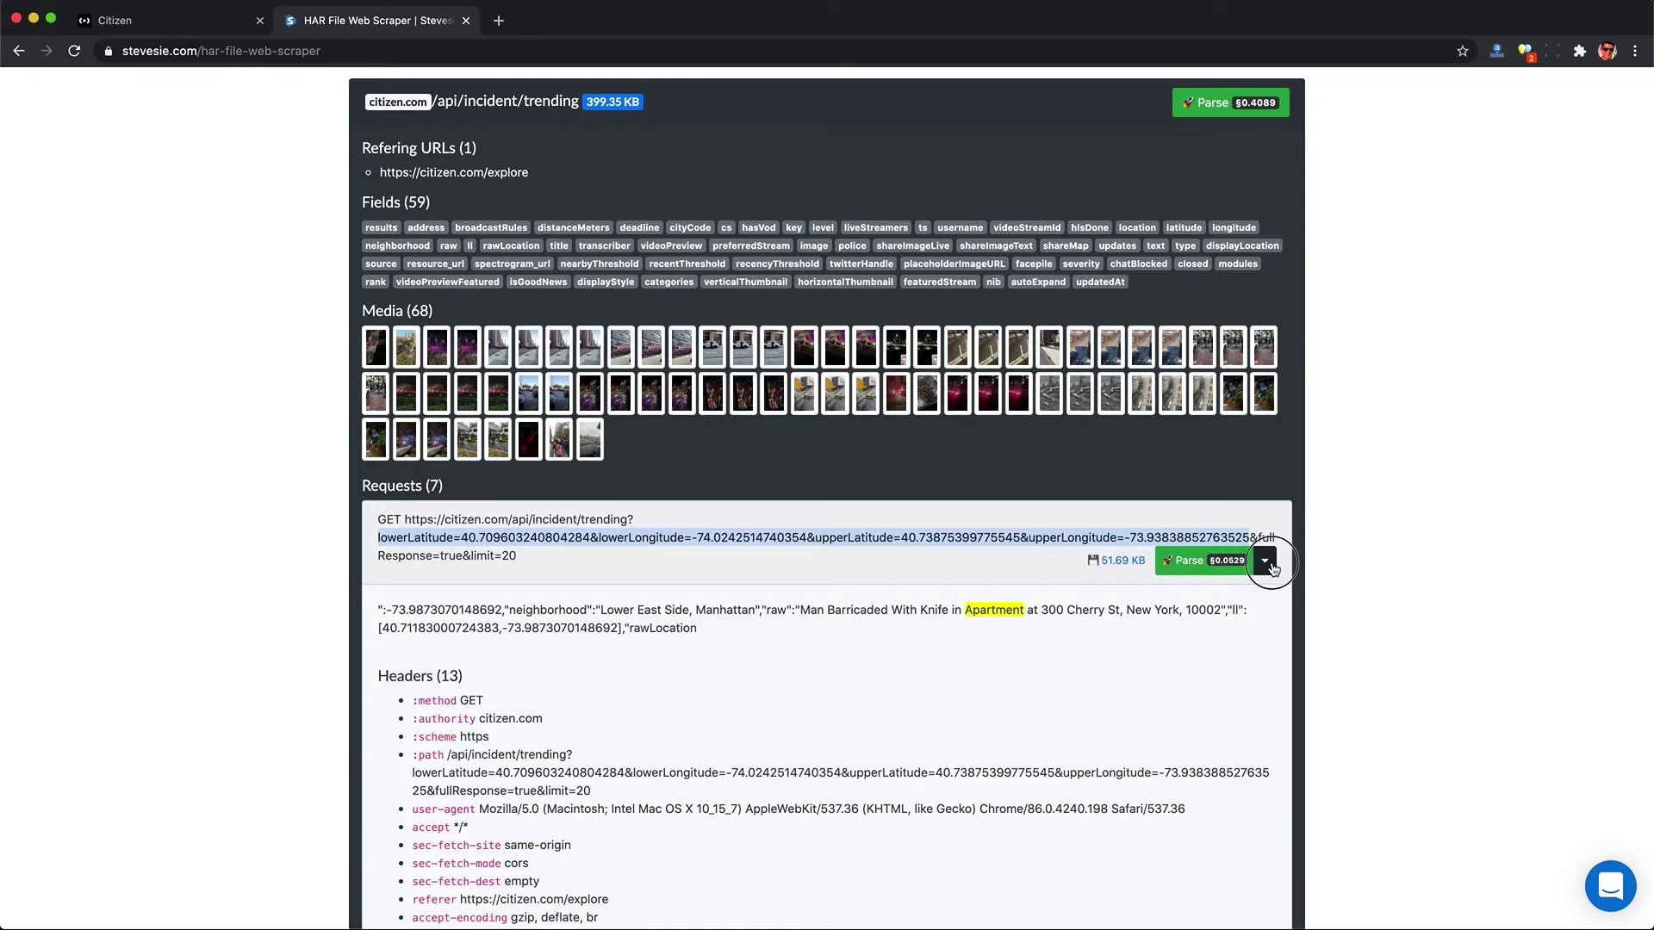
Create a new Incidents endpoint from the trending request and review its parameters and headers.
{"action": "left_click", "coordinate": [1249, 596]}
{"action": "scroll", "coordinate": [351, 250], "scroll_direction": "down", "scroll_amount": 5}
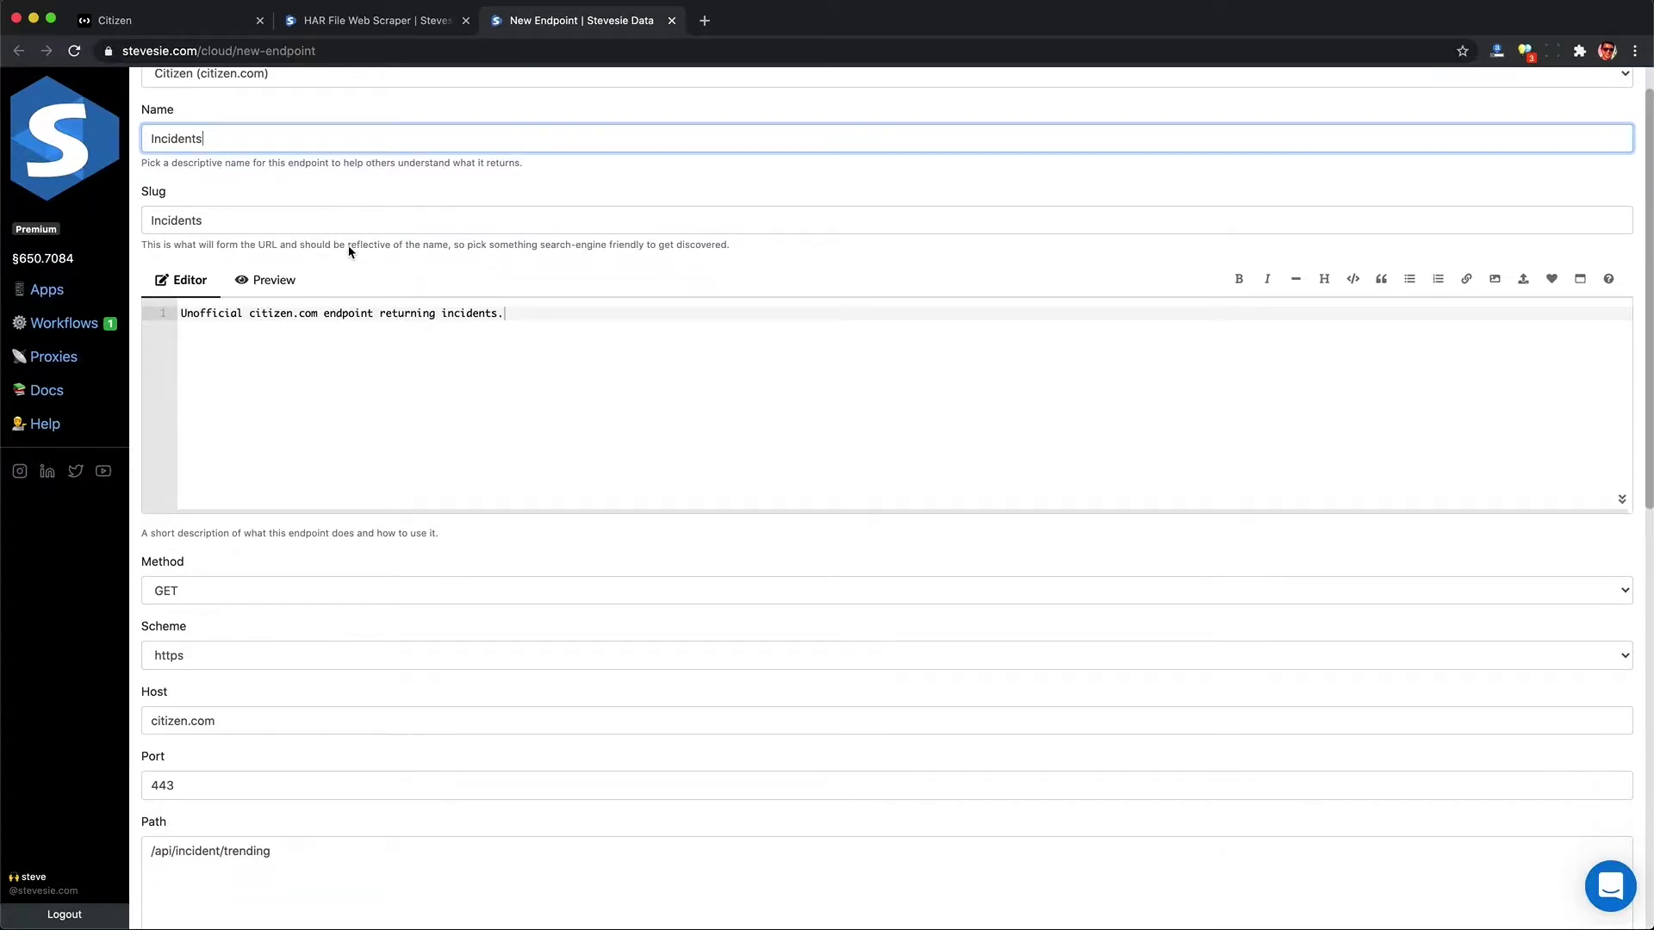
{"action": "scroll", "coordinate": [349, 247], "scroll_direction": "down", "scroll_amount": 7}
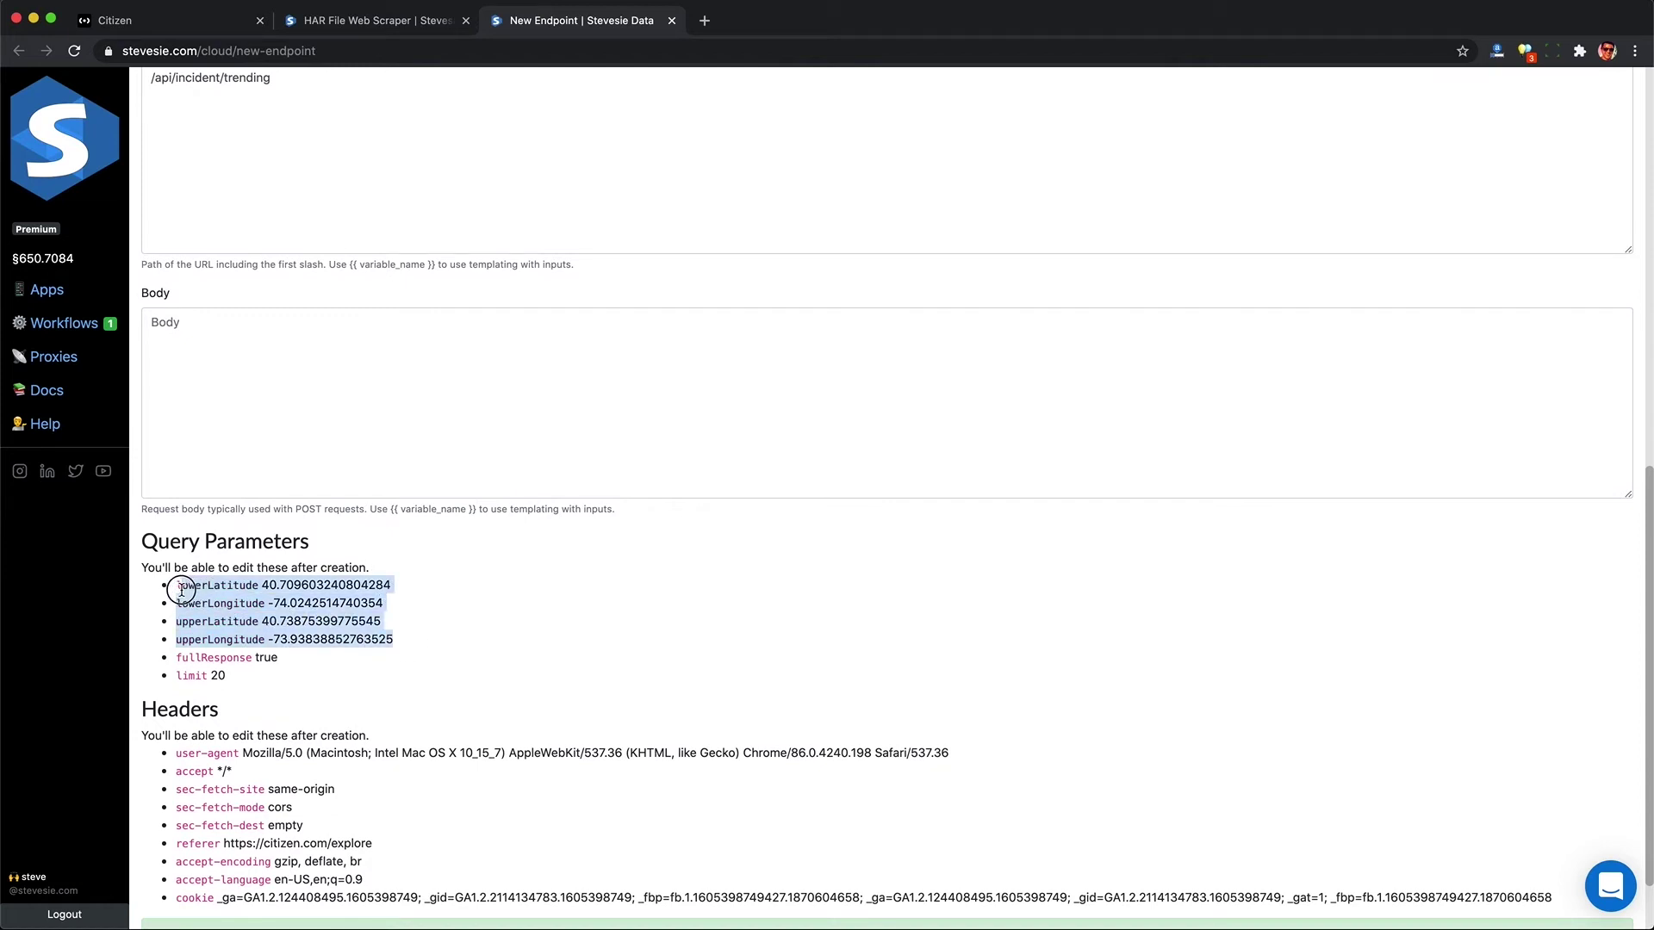
{"action": "scroll", "coordinate": [252, 636], "scroll_direction": "down", "scroll_amount": 2}
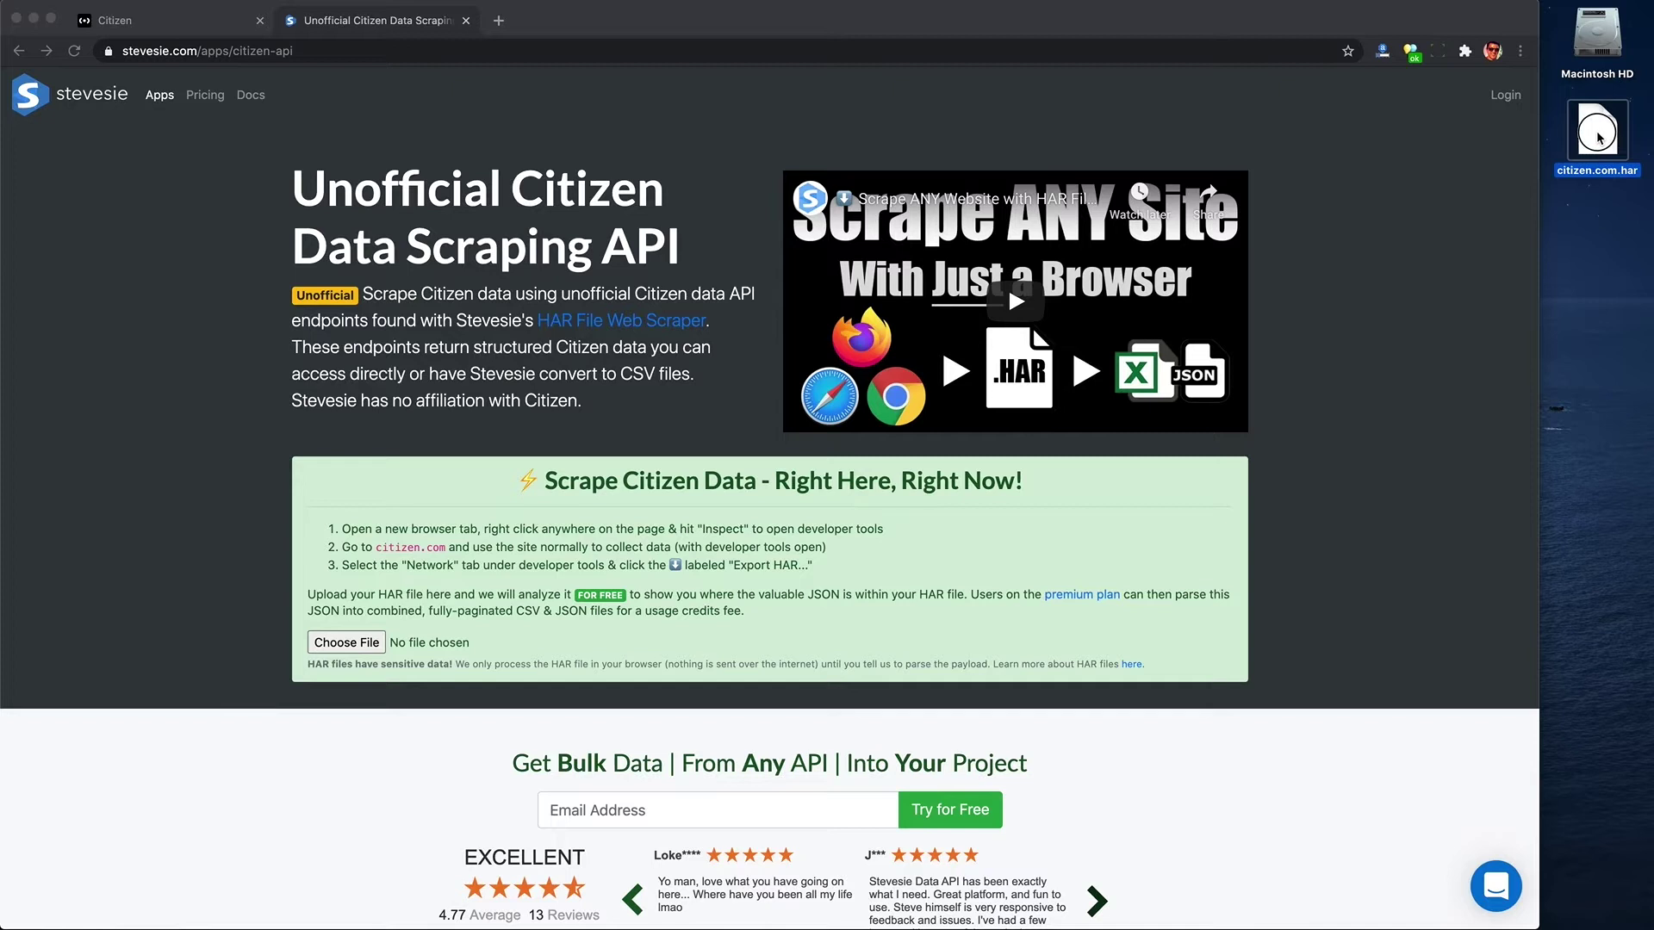
Drop citizen.com.har on the Citizen API page and review /api/incident/trending's 4 requests.
{"action": "left_click_drag", "start_coordinate": [1599, 138], "coordinate": [1324, 193]}
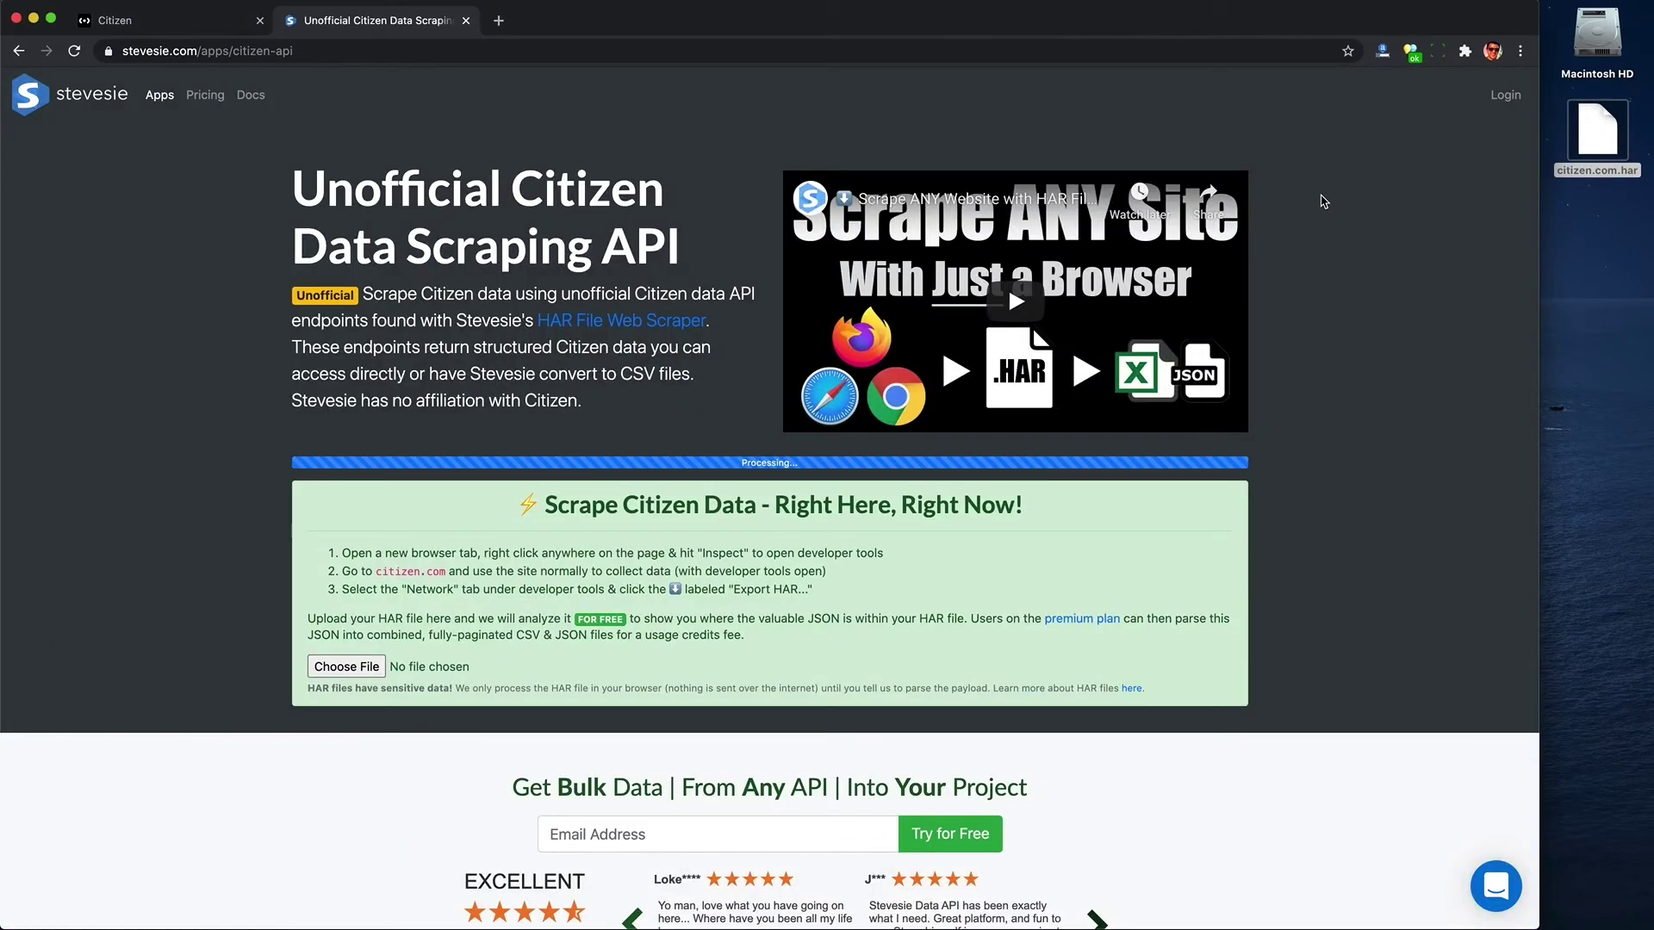
{"action": "scroll", "coordinate": [1324, 349], "scroll_direction": "down", "scroll_amount": 5}
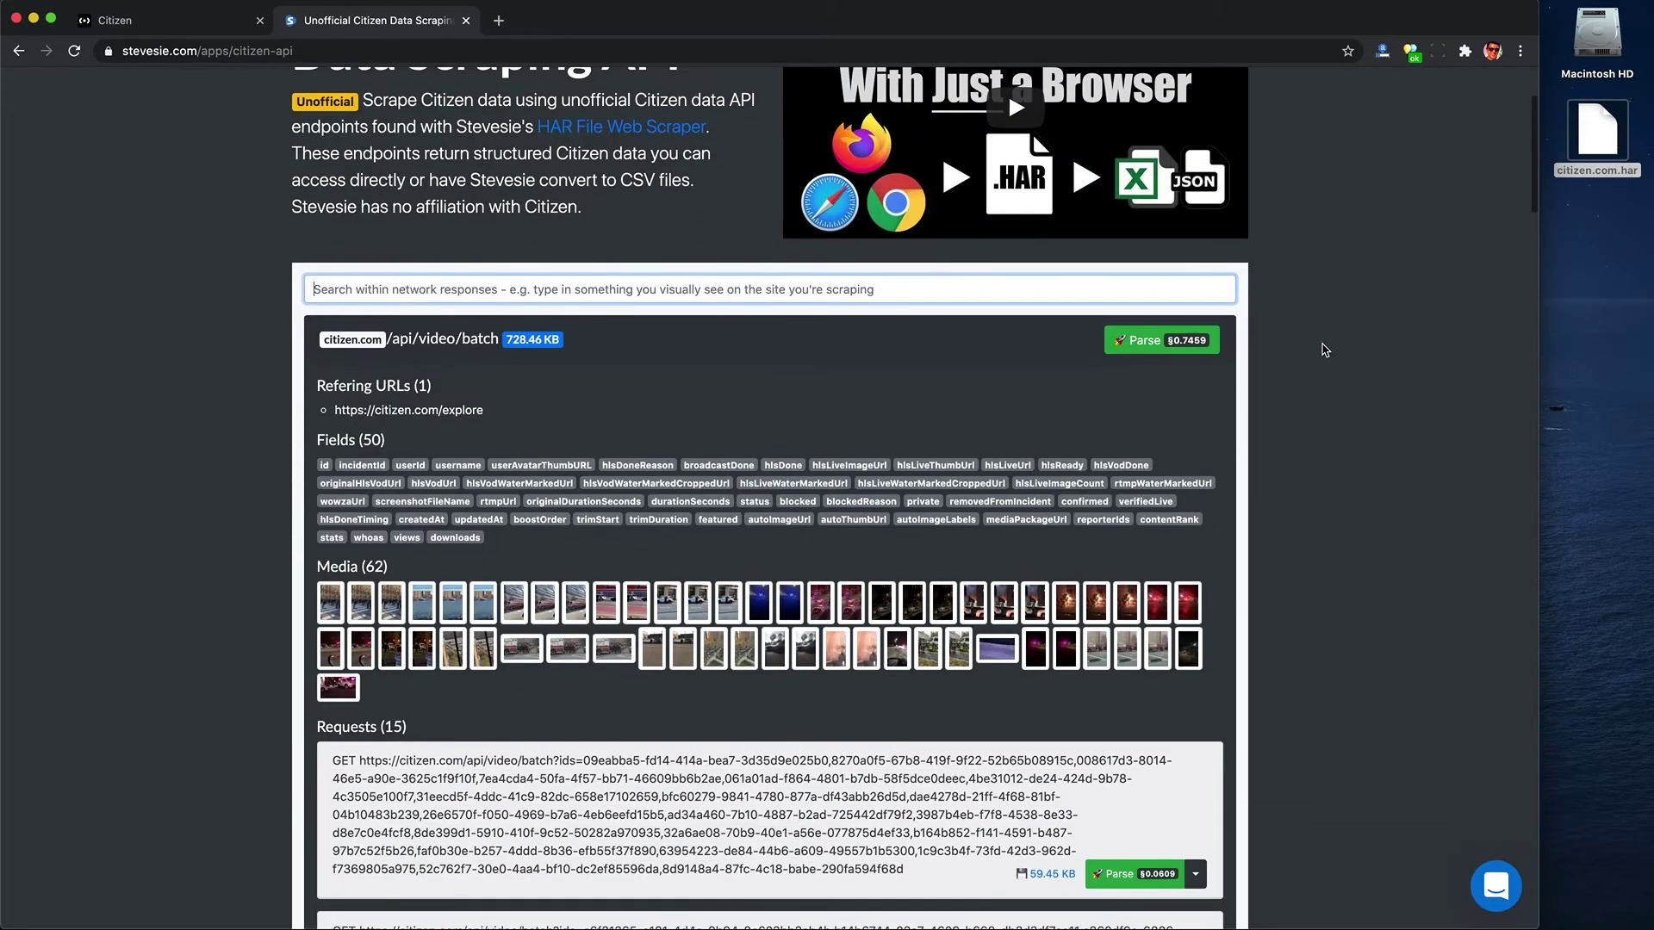
{"action": "scroll", "coordinate": [1324, 350], "scroll_direction": "down", "scroll_amount": 20}
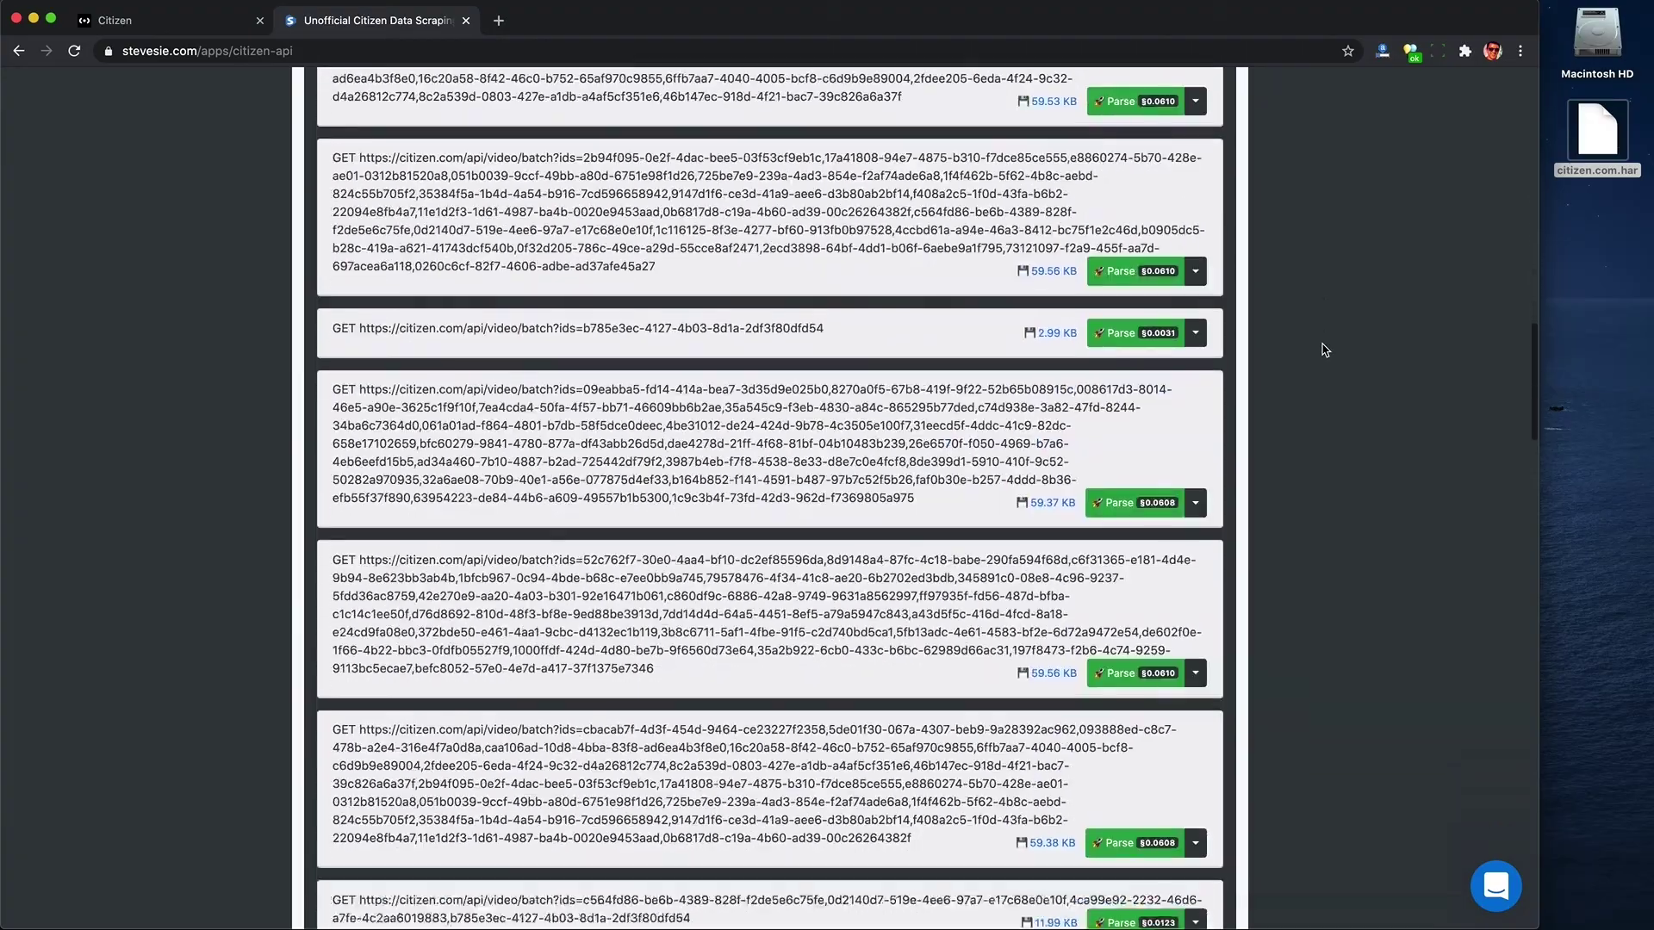
{"action": "scroll", "coordinate": [1324, 349], "scroll_direction": "down", "scroll_amount": 8}
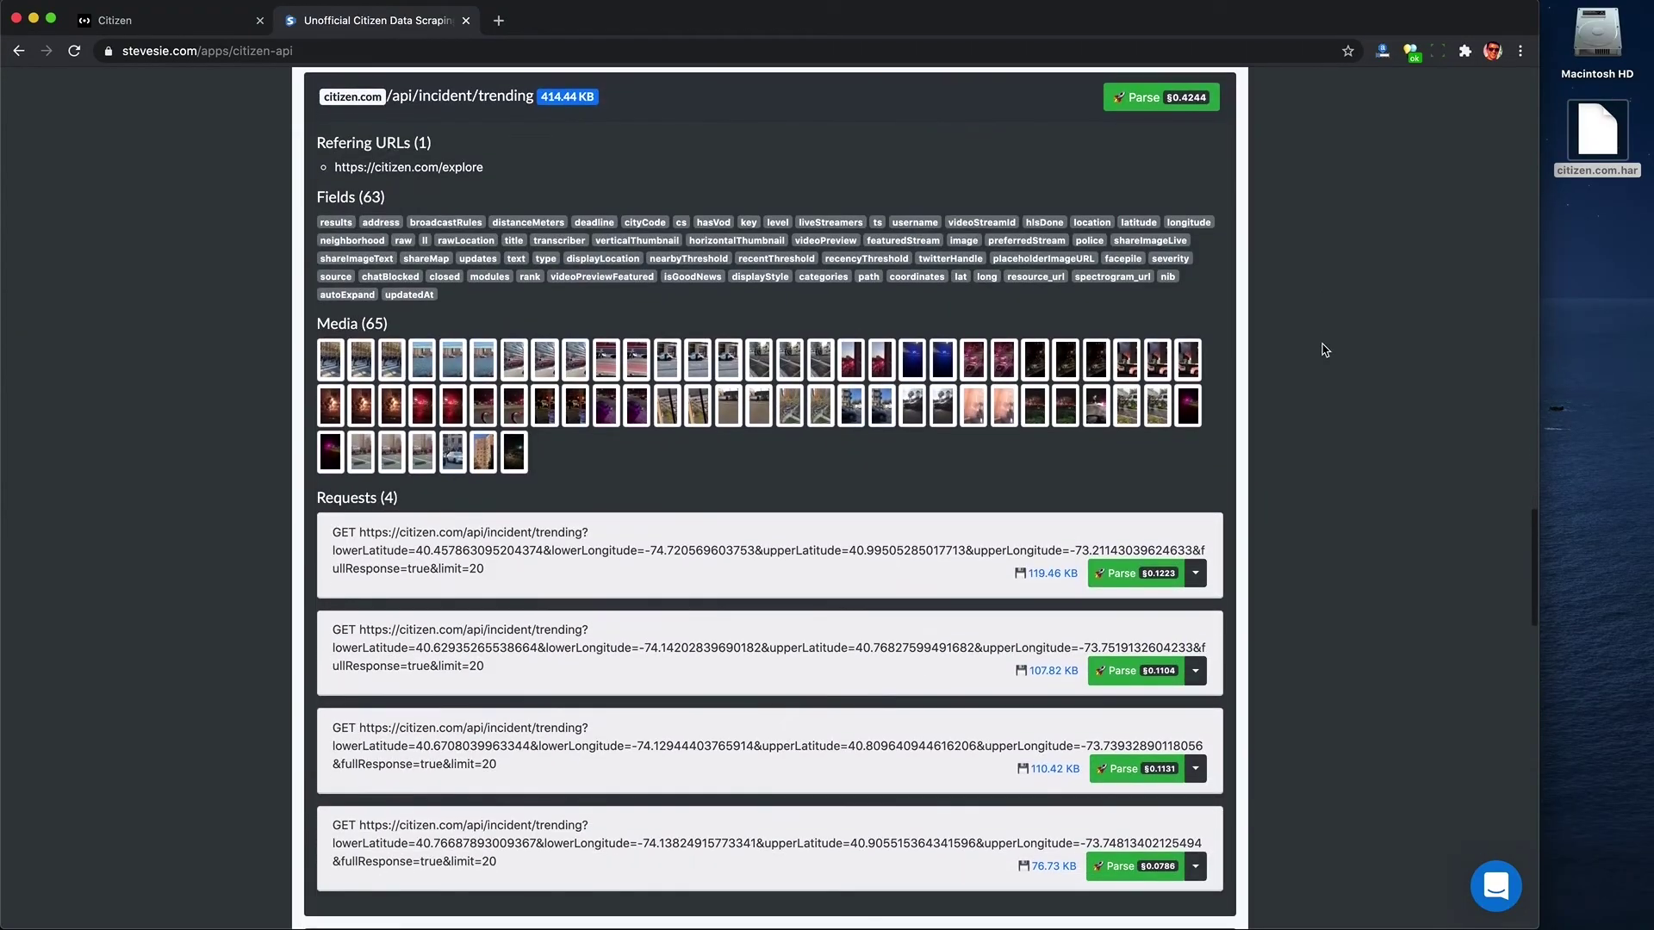